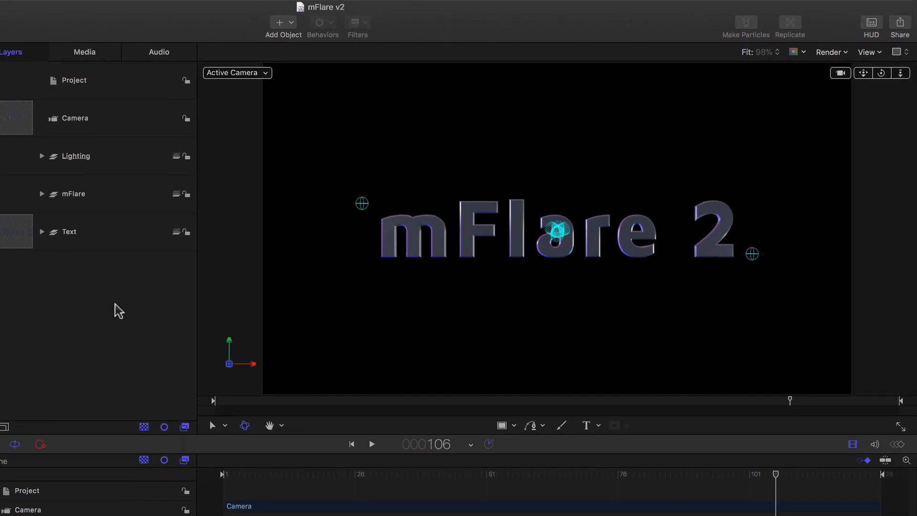
Step: Play the title animation and scrub through the timeline to review the lights moving around the text
key(space)
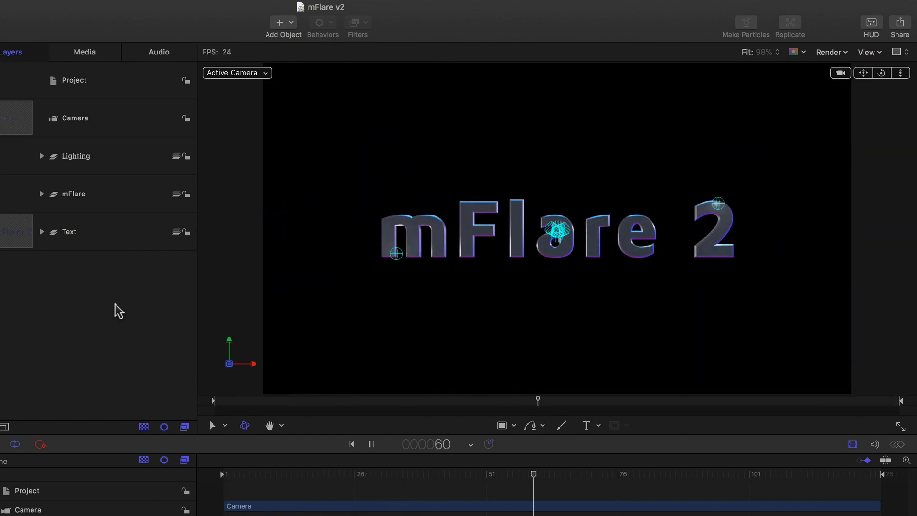
key(space)
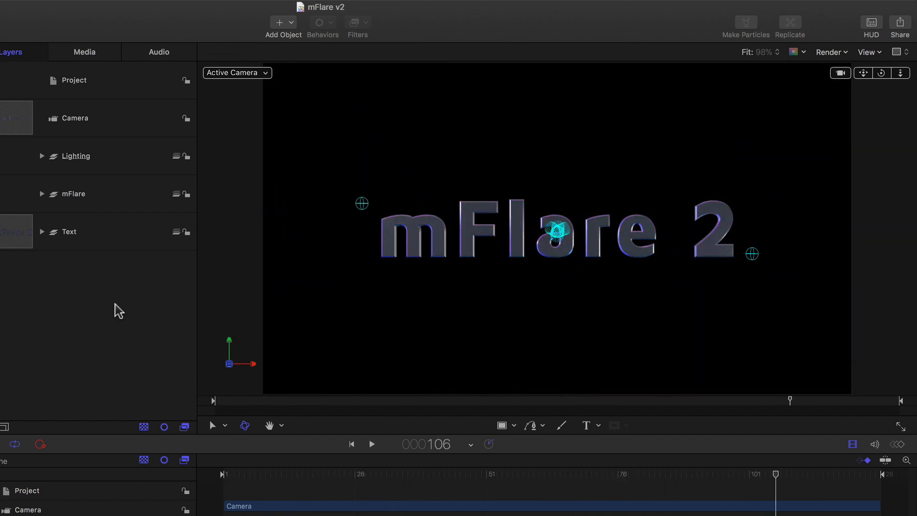
click(549, 474)
drag(528, 477, 764, 470)
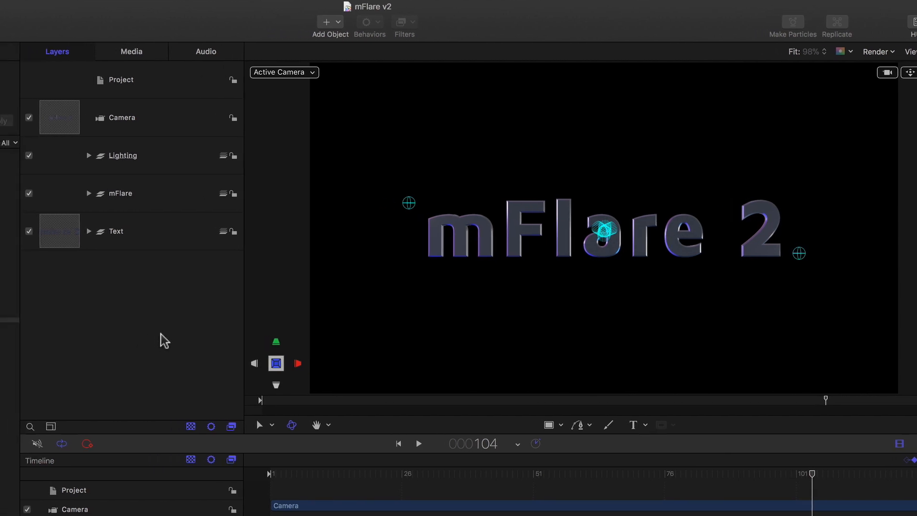
Step: Examine the Camera layer and the back lights inside the Lighting group, leaving the group collapsed
click(136, 120)
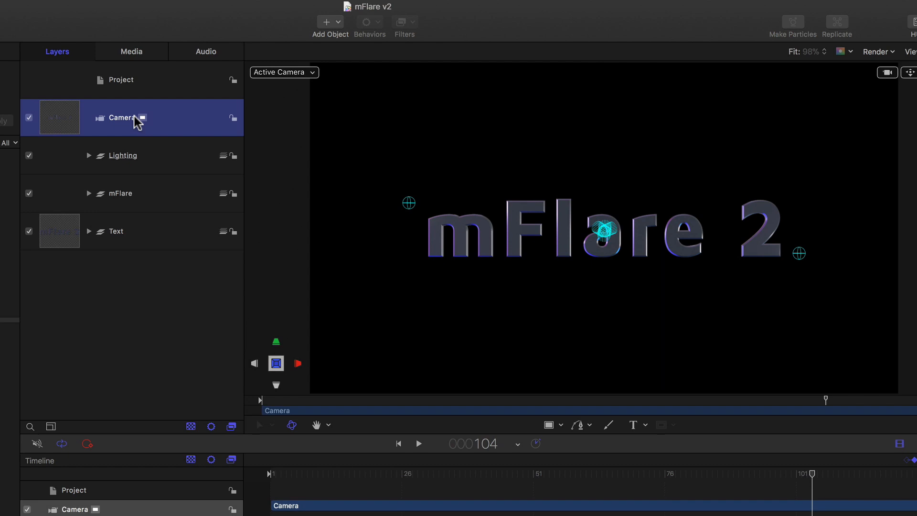
click(88, 156)
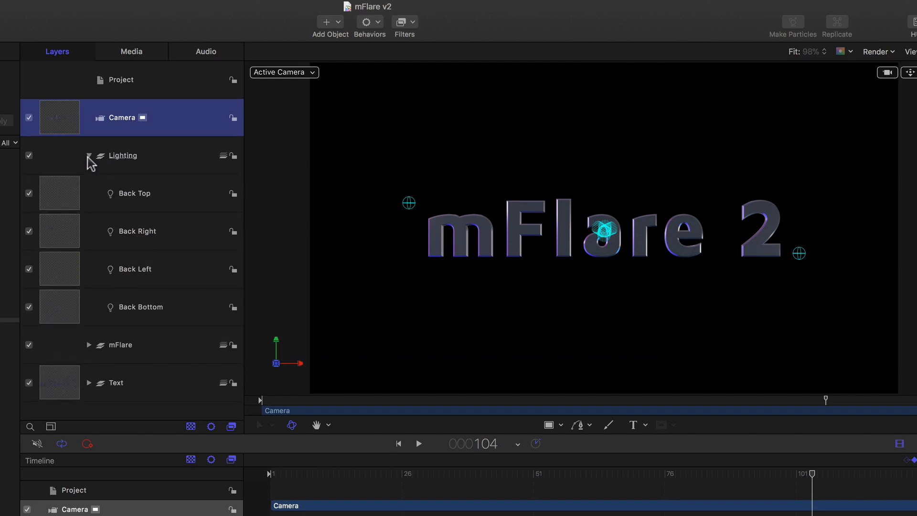
click(127, 235)
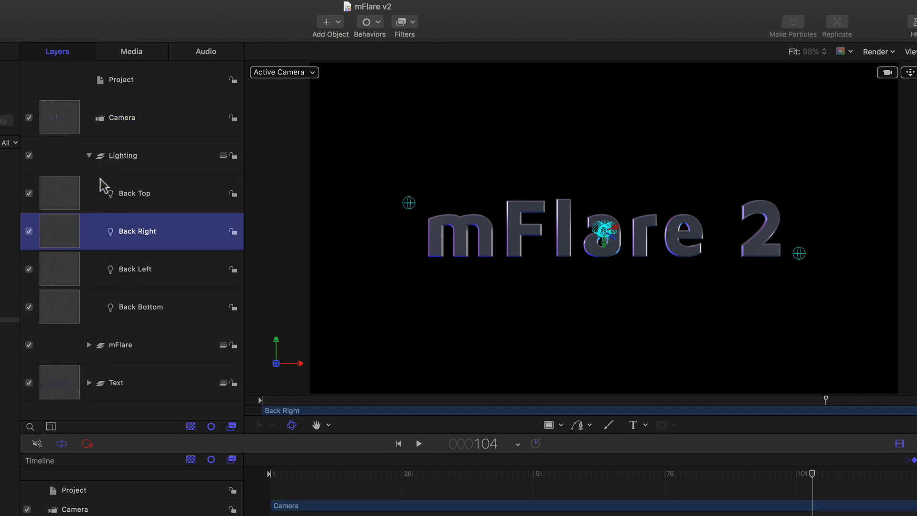
click(88, 156)
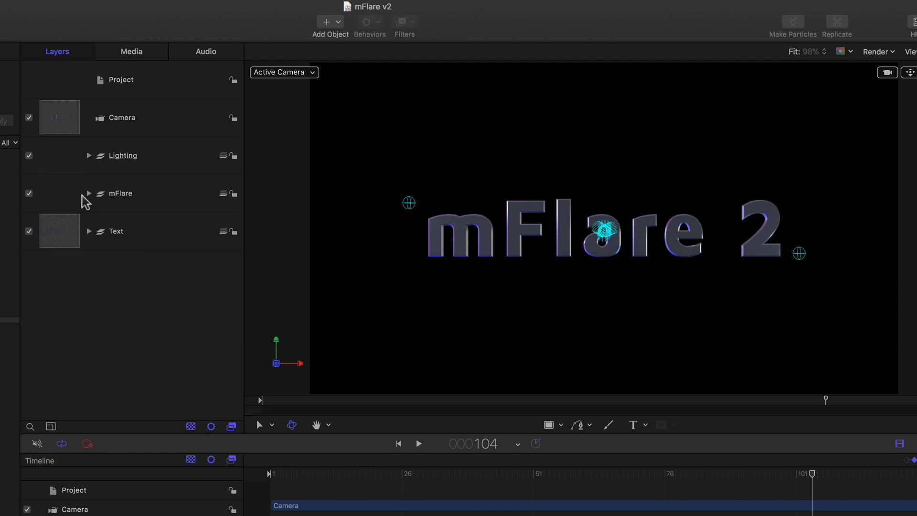
click(136, 164)
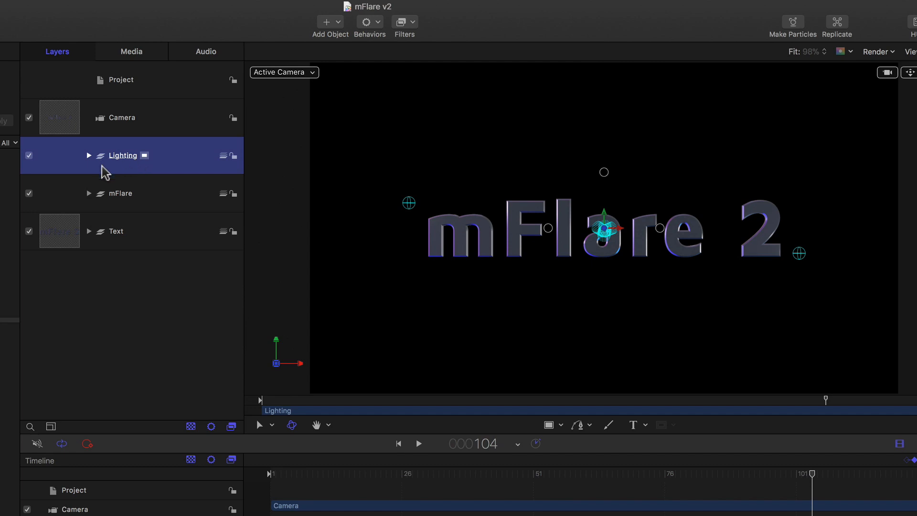
Step: Examine the two lights in the mFlare group and the mFlare 2 title in the Text group, collapsing both groups
click(89, 194)
click(125, 232)
click(137, 265)
click(137, 246)
click(138, 268)
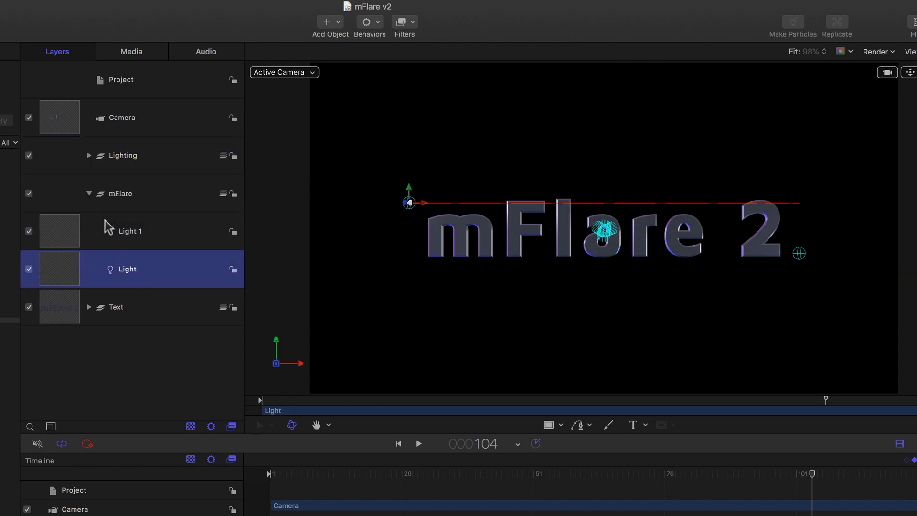
click(86, 197)
click(90, 193)
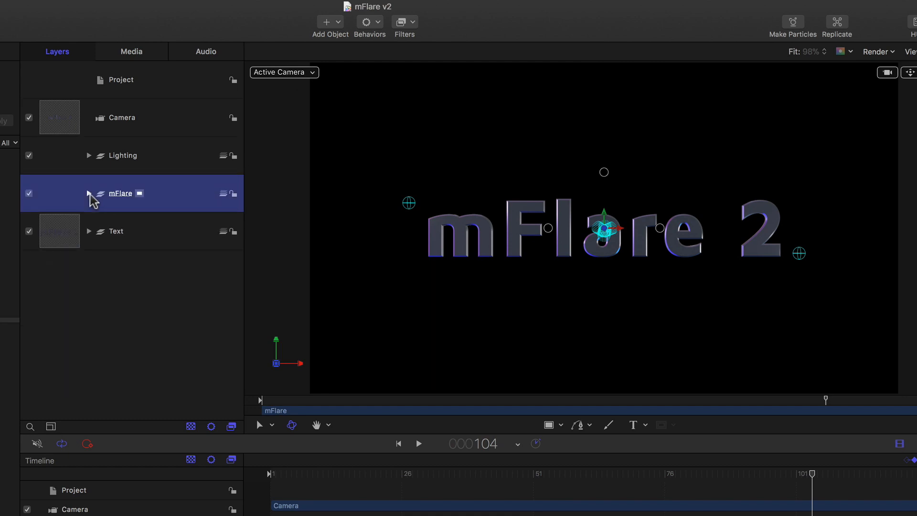
click(89, 231)
click(123, 275)
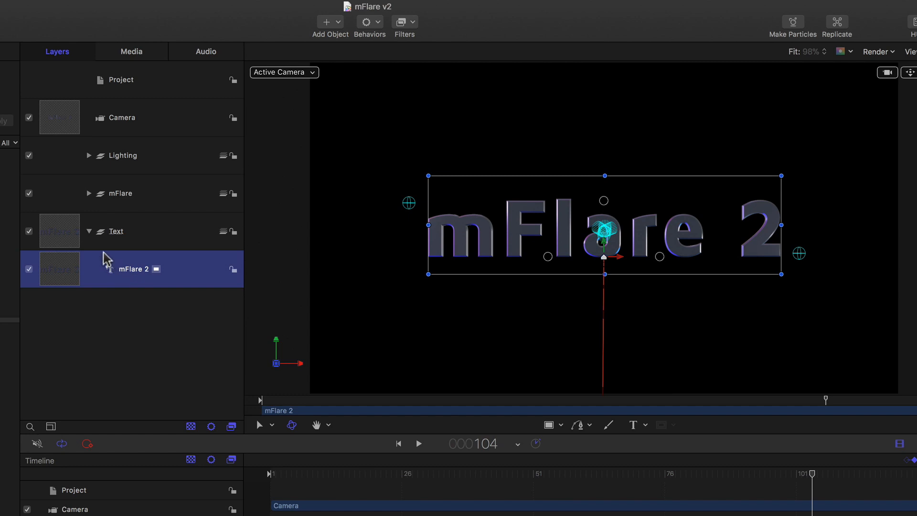
click(89, 232)
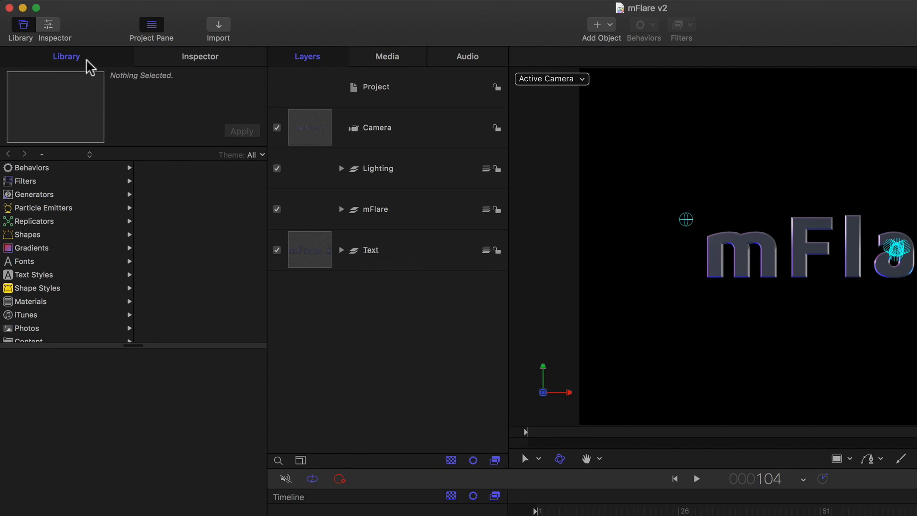
Step: Add the mFlare 2 generator from the motionVFX generators category to the project at frame 1, in its own new group
click(29, 195)
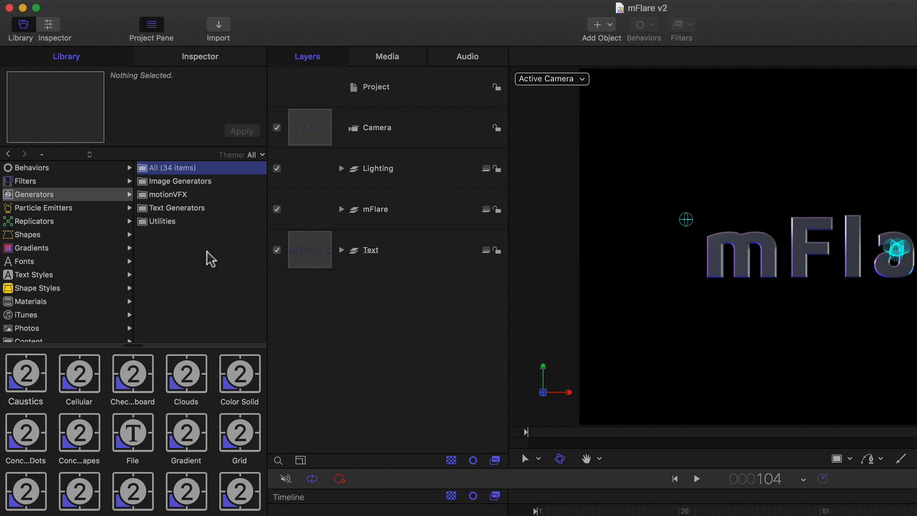
click(175, 194)
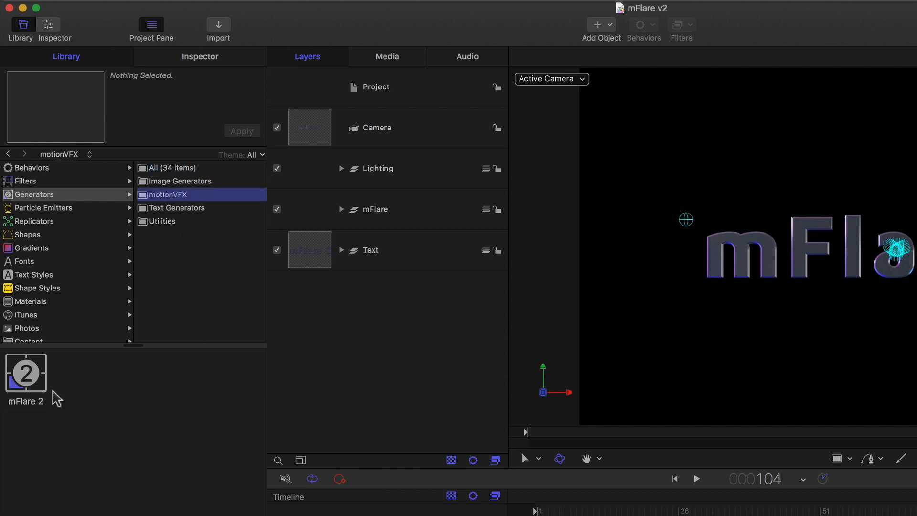
click(32, 380)
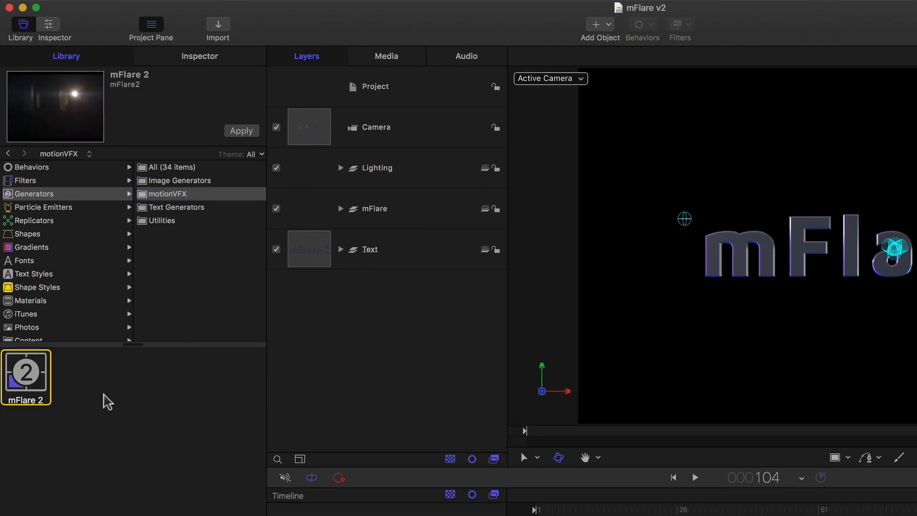
drag(567, 438, 446, 437)
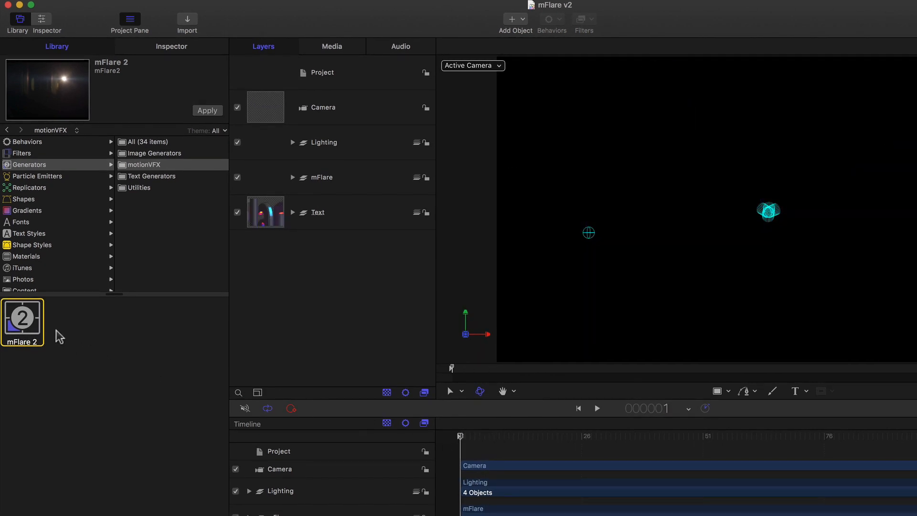
drag(24, 319, 356, 311)
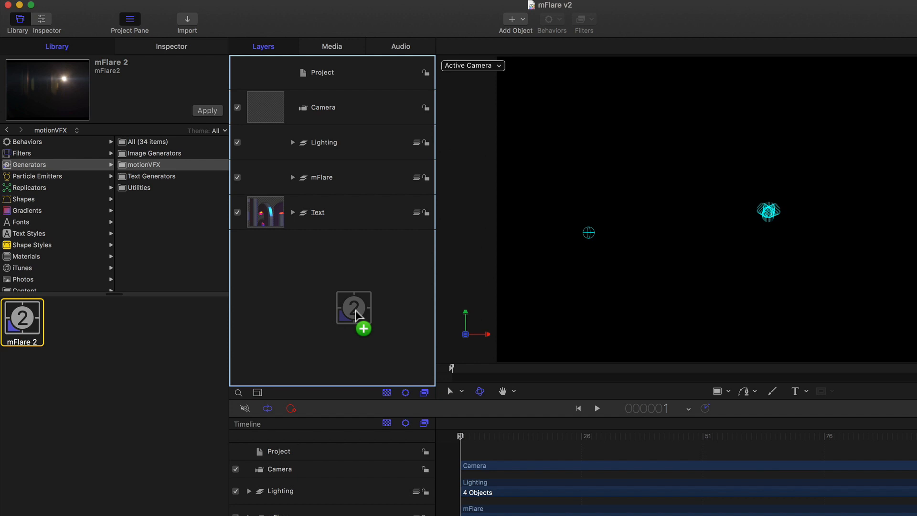
drag(355, 310, 355, 311)
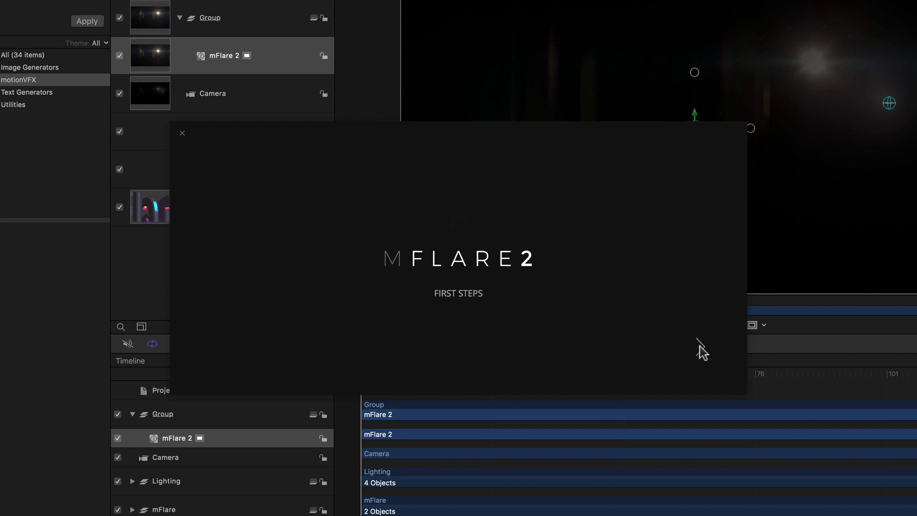
Step: Go through the mFlare 2 first-steps hints, opt out of seeing the message again and dismiss it
click(700, 347)
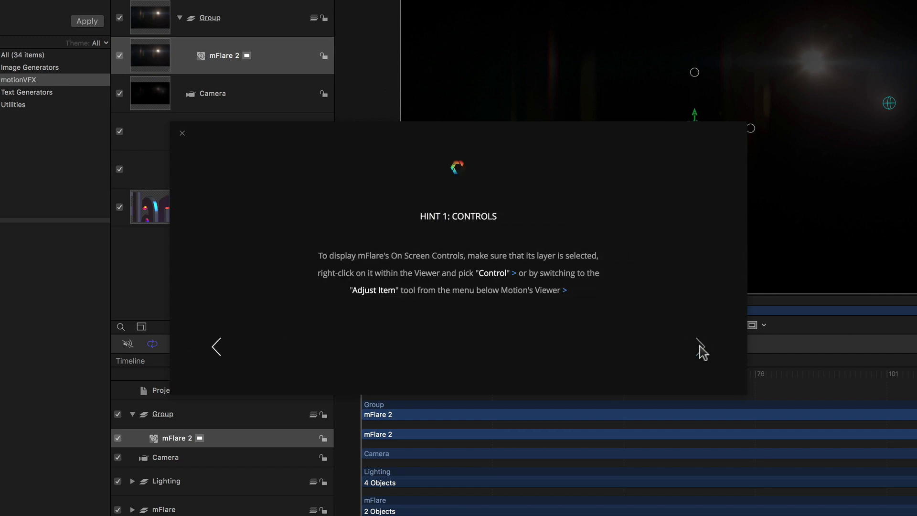
click(700, 346)
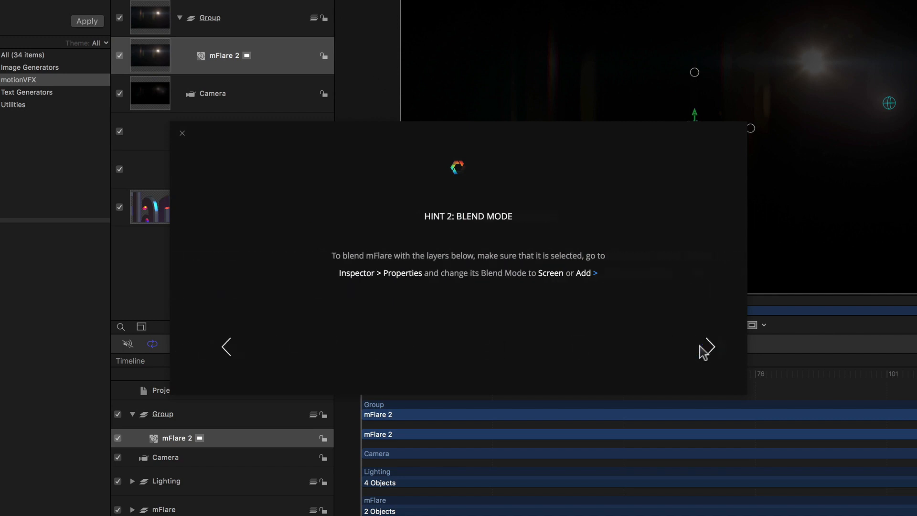
click(701, 348)
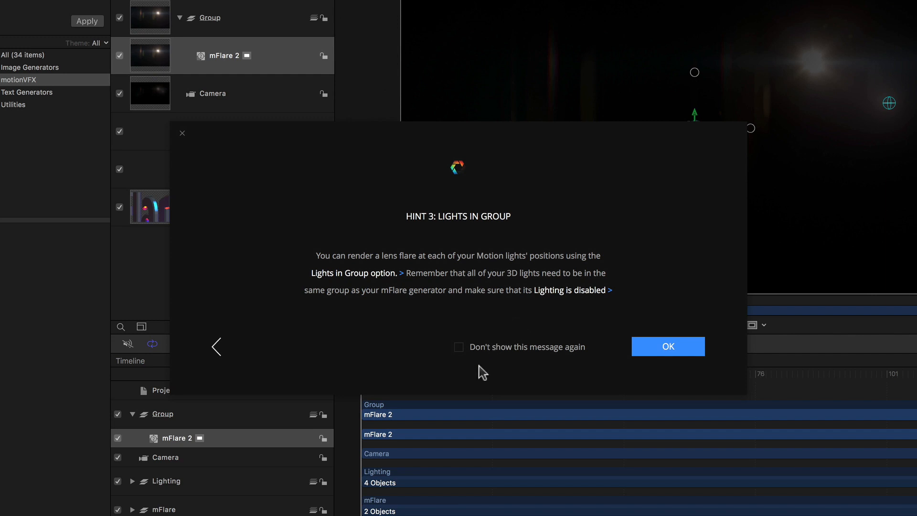
click(459, 347)
click(643, 350)
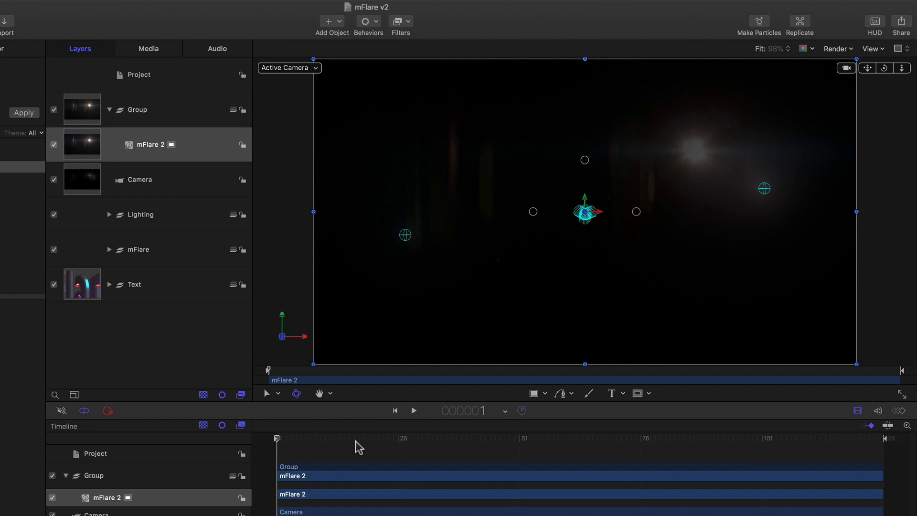
Step: Set the mFlare 2 generator's lighting Shading to Off and move the playhead to frame 88 to check the flare
drag(382, 440, 591, 447)
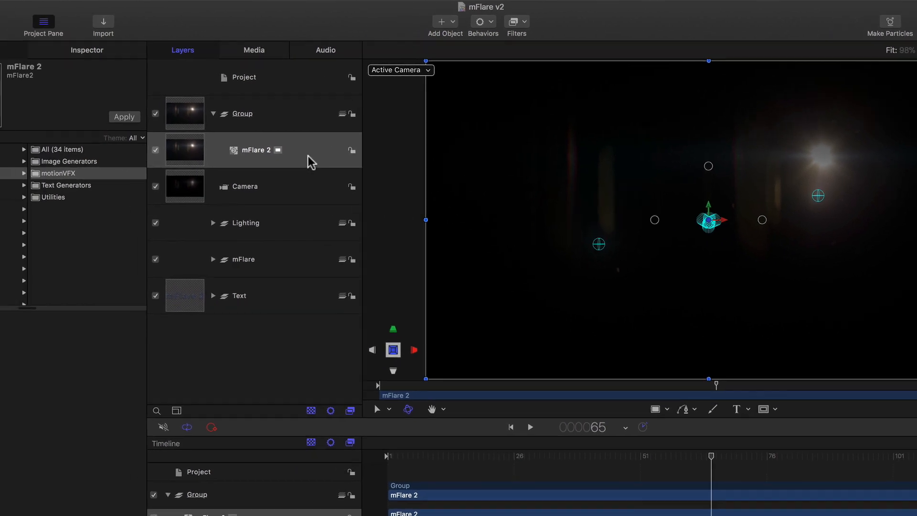
click(199, 153)
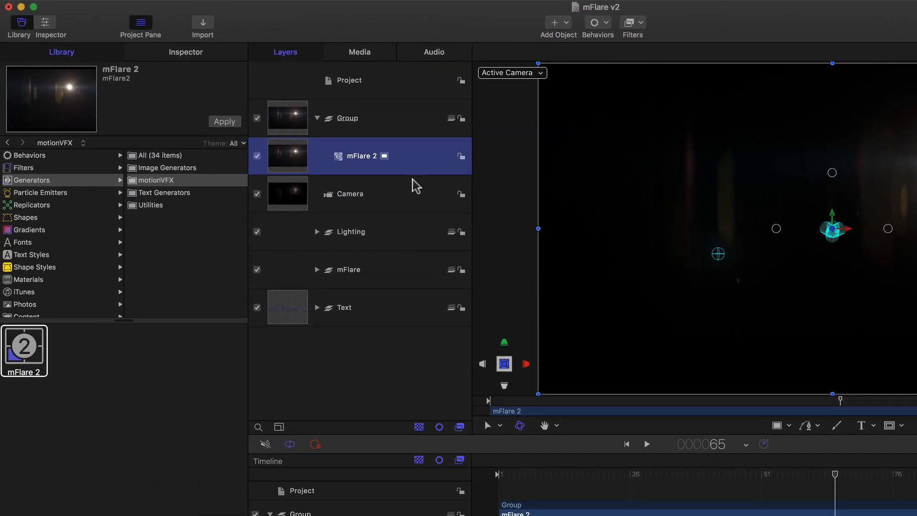
key(super+3)
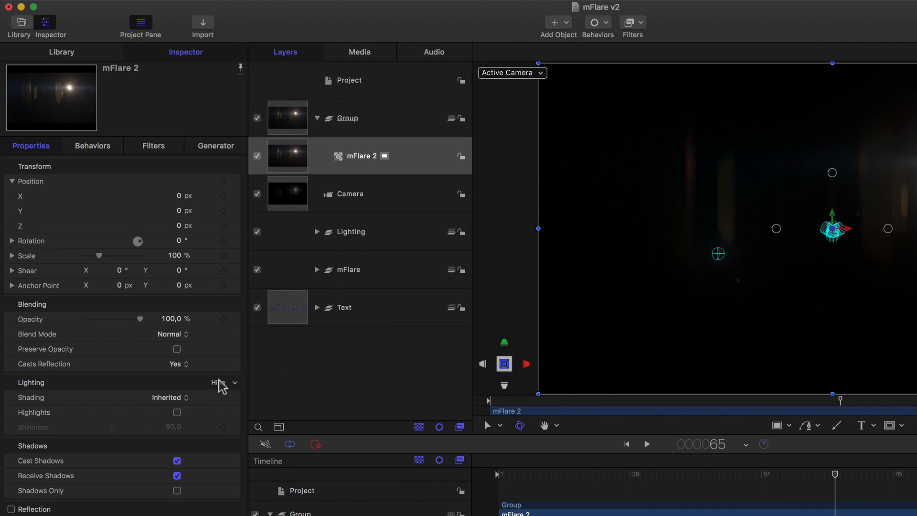
click(219, 382)
click(218, 382)
click(186, 398)
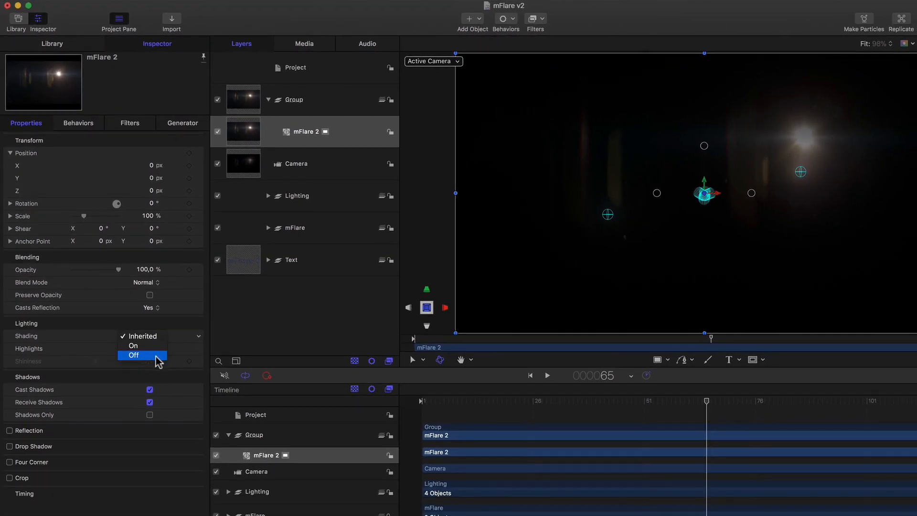
click(156, 356)
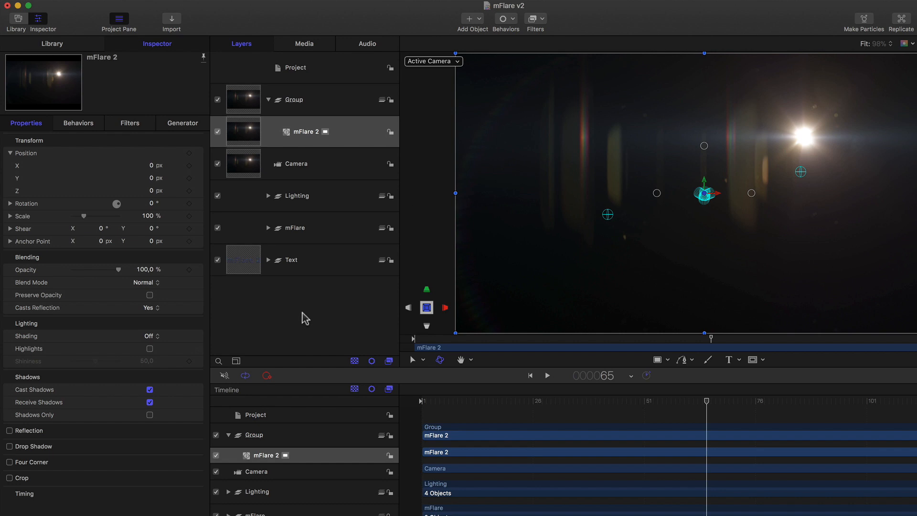
drag(707, 402, 810, 420)
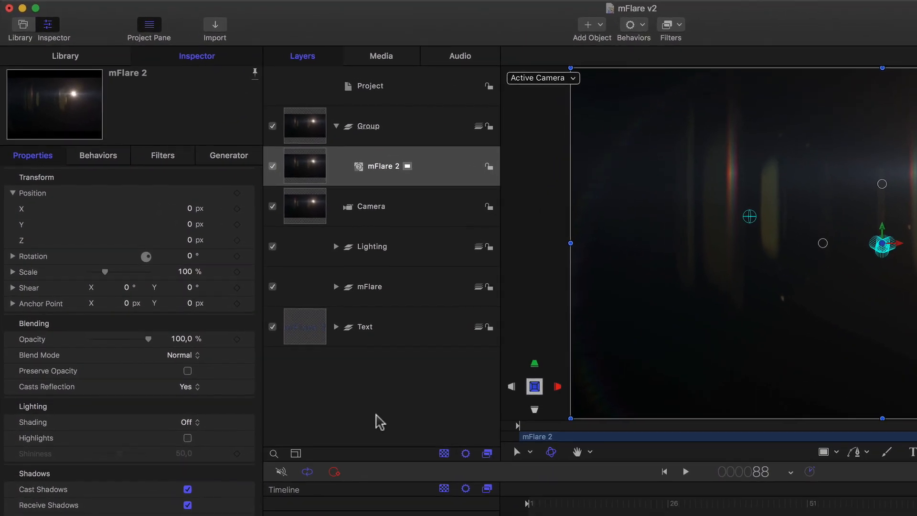
click(197, 362)
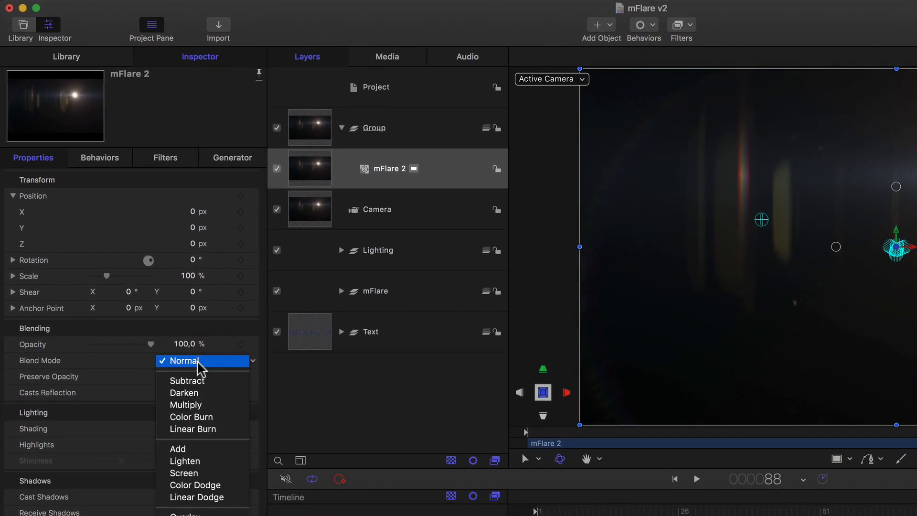
click(368, 375)
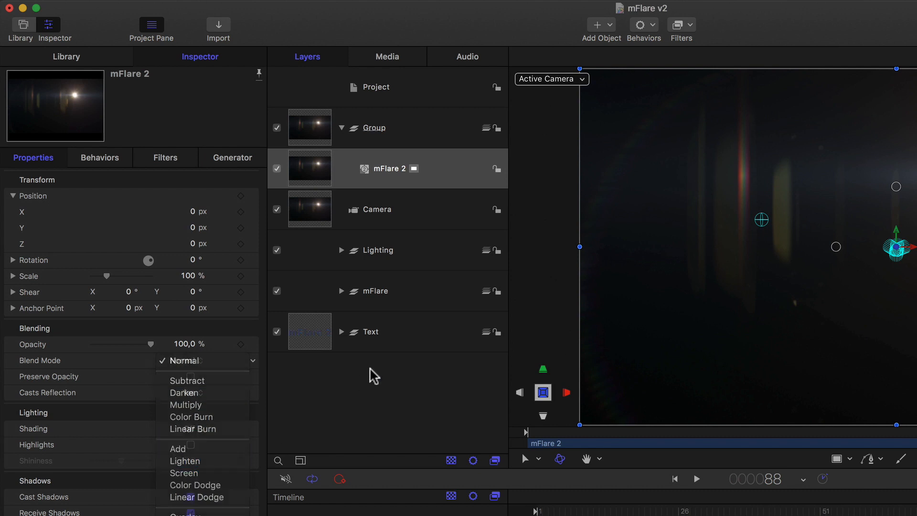
right_click(438, 172)
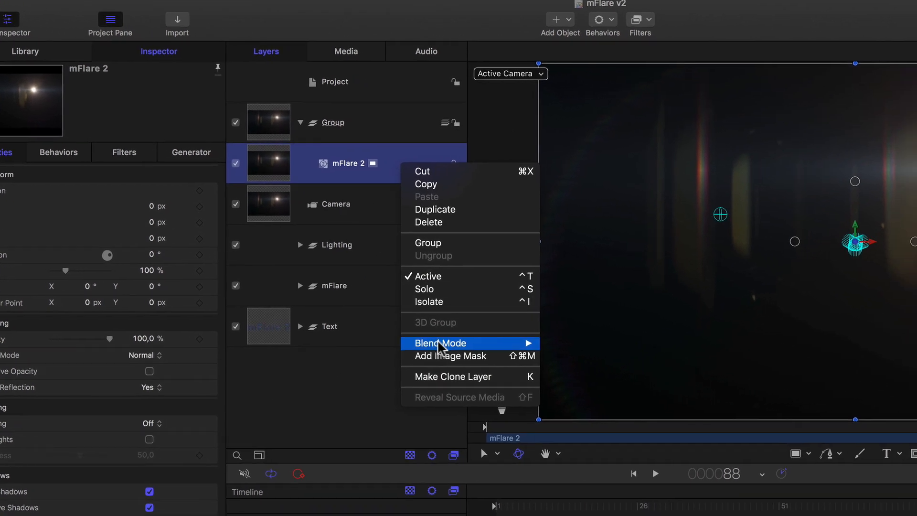
mouse_move(439, 342)
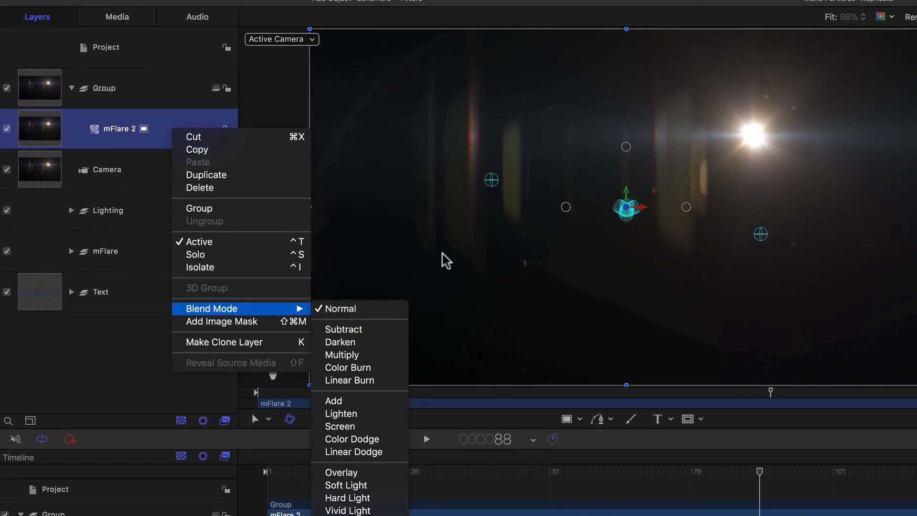
click(671, 282)
Step: Set the mFlare 2 generator's blend mode to Add so the flare blends over the title text
right_click(399, 140)
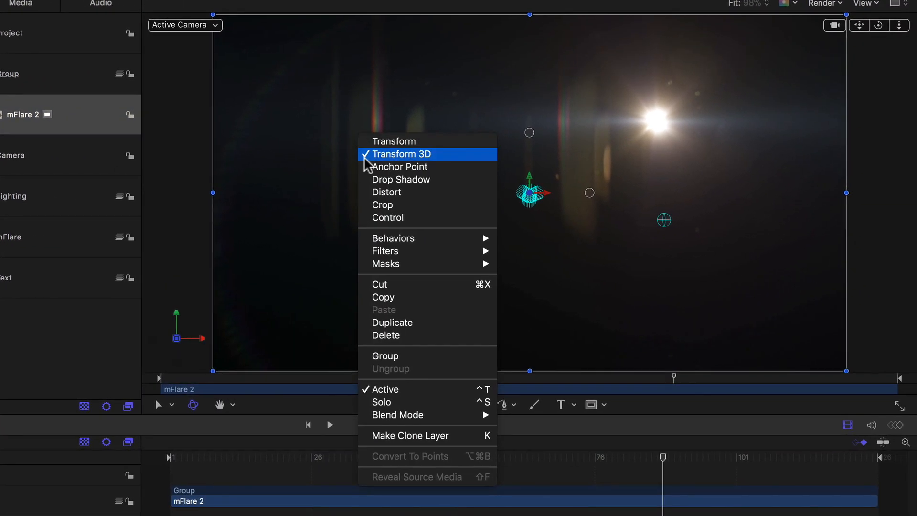
mouse_move(388, 412)
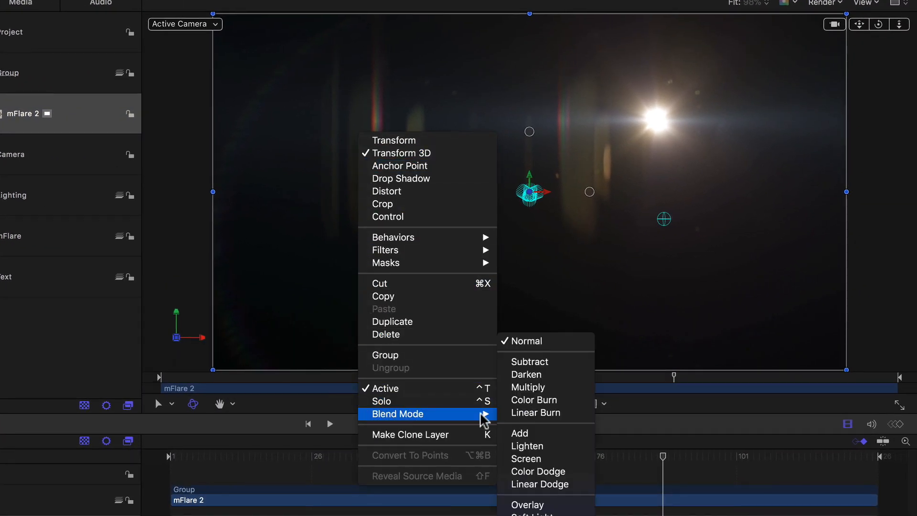
click(539, 433)
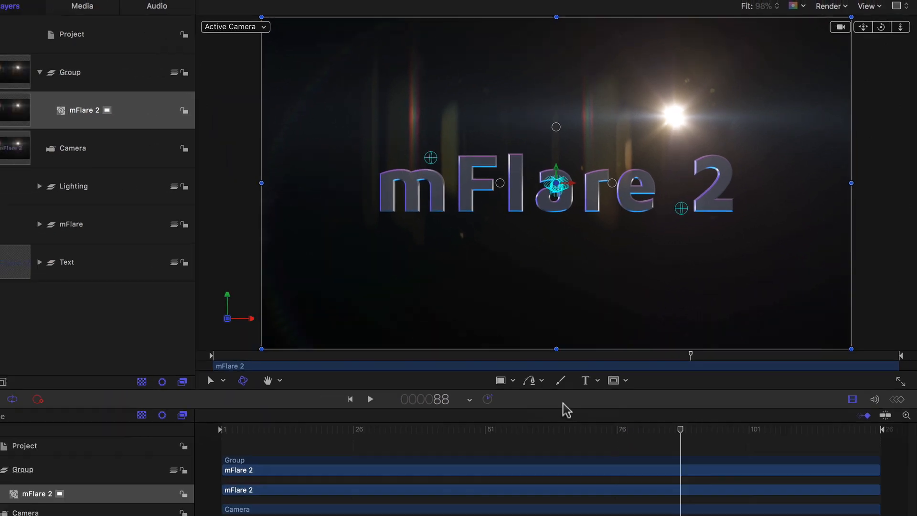
Step: Move the playhead to frame 93 and show the mFlare 2 generator's on-screen controls using the Adjust Item tool
drag(695, 405, 724, 409)
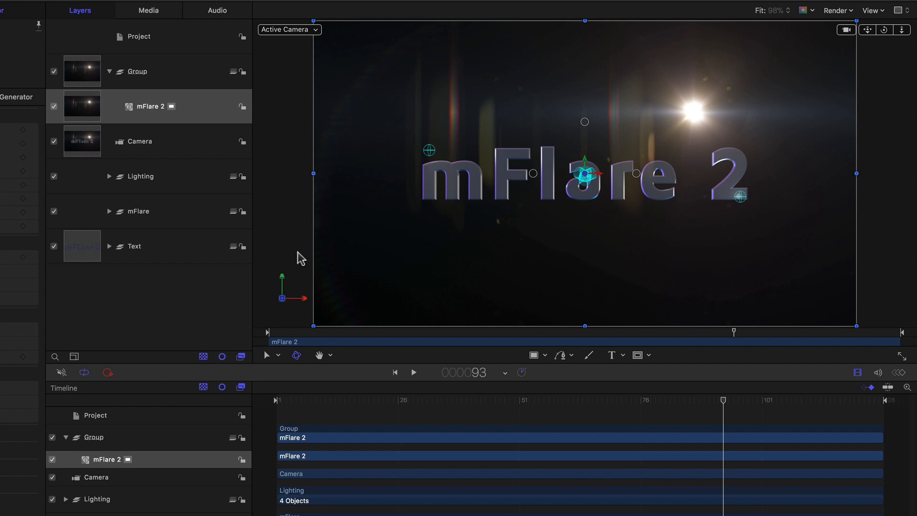
click(210, 121)
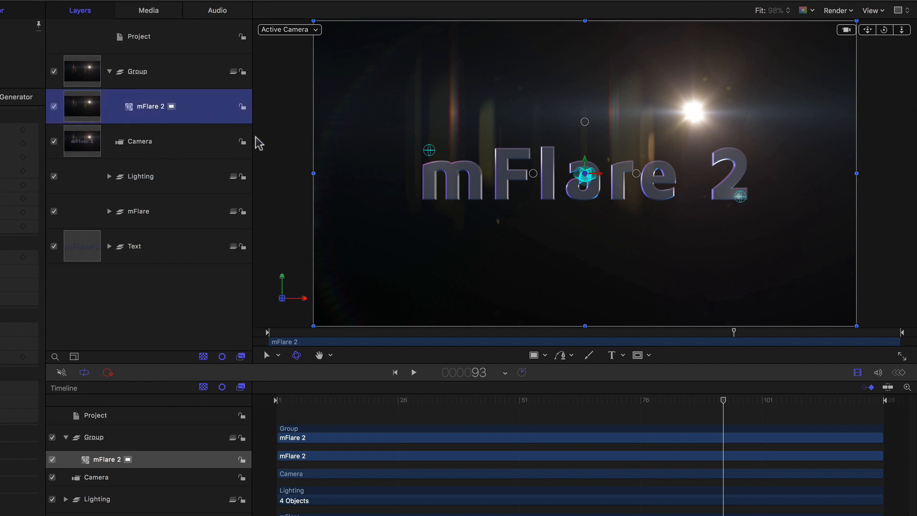
right_click(539, 233)
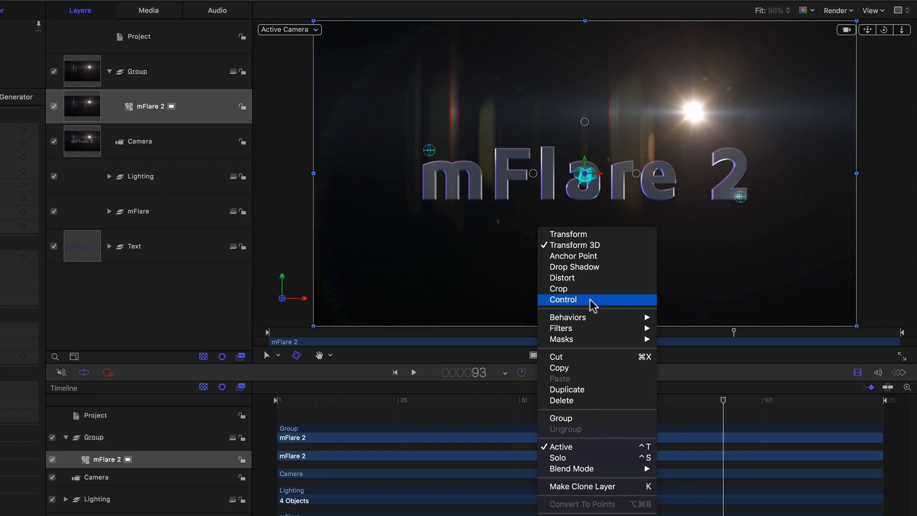
click(499, 296)
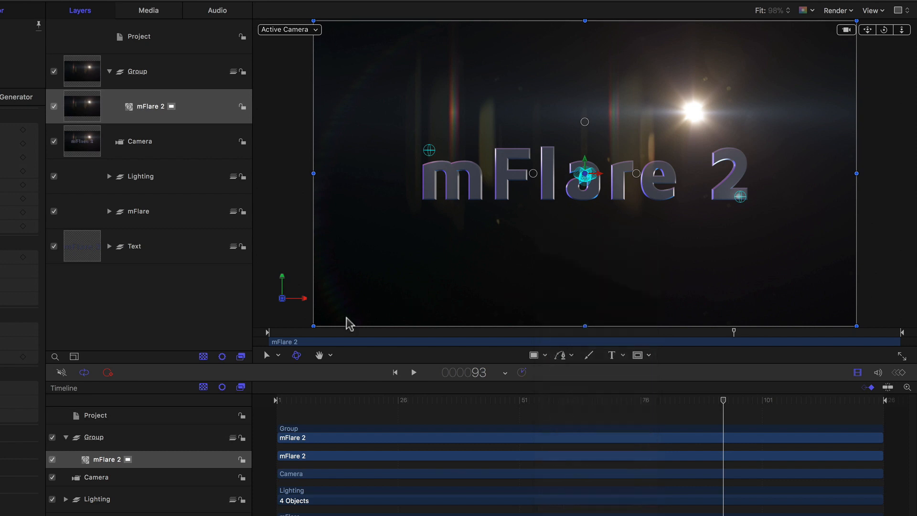
click(275, 355)
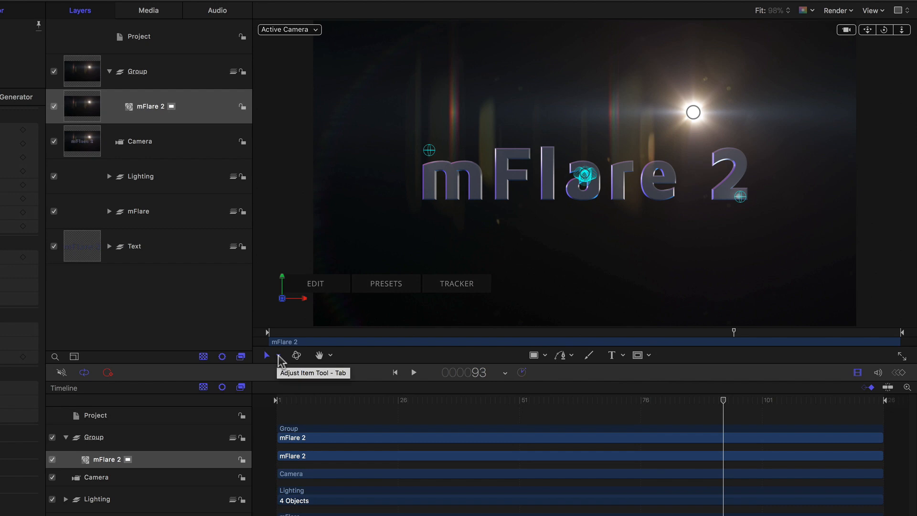
click(277, 356)
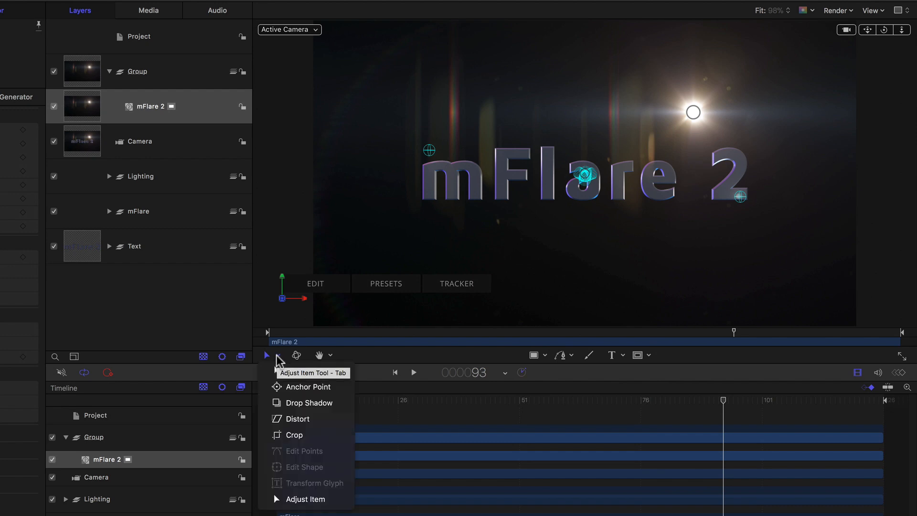
click(303, 499)
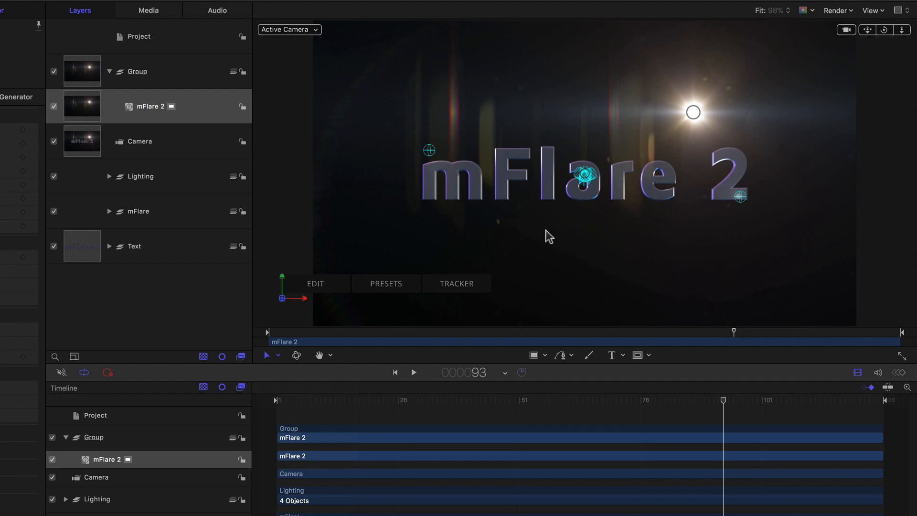
Step: Reposition the flare's light source to about X 0.67, Y 0.77 and its center point to about X 0.42, Y 0.24
mouse_move(685, 124)
drag(671, 122, 673, 92)
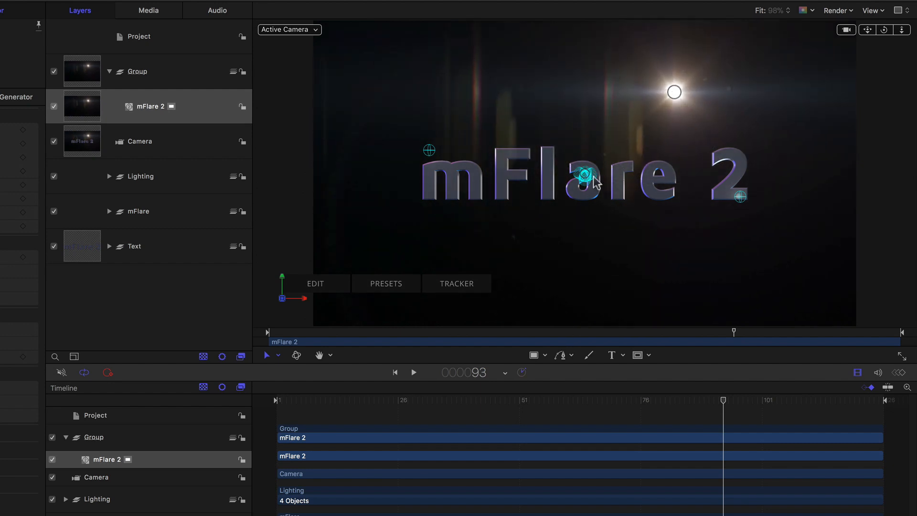
drag(631, 253, 541, 253)
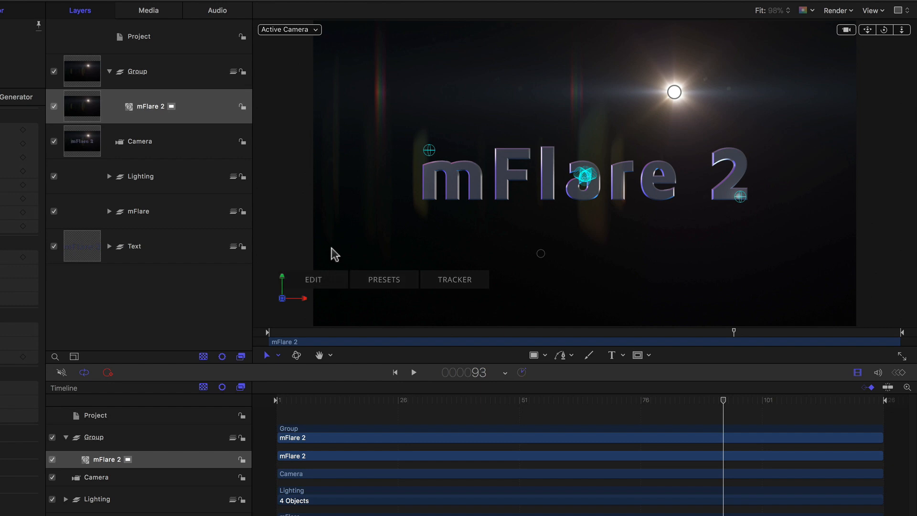
Step: Select the Camera, reselect the mFlare 2 generator and bring back its on-screen controls
click(132, 141)
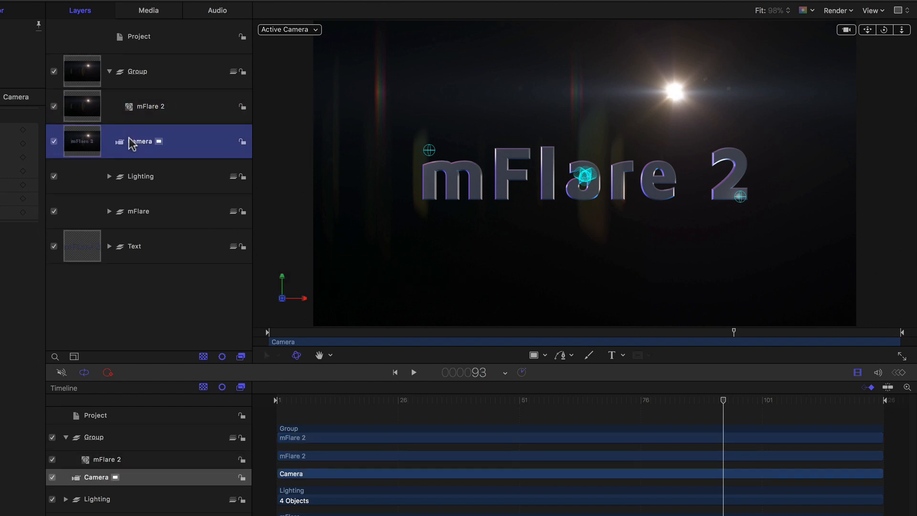
click(147, 112)
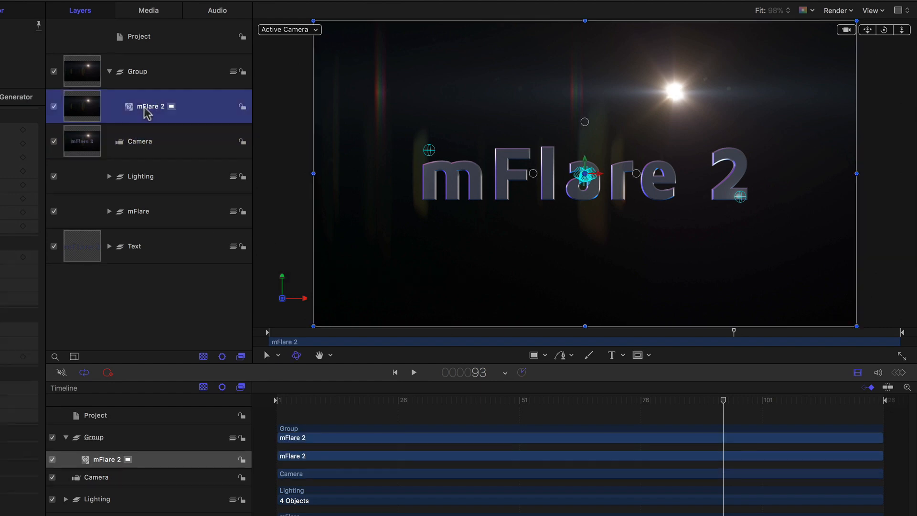
right_click(479, 218)
click(498, 288)
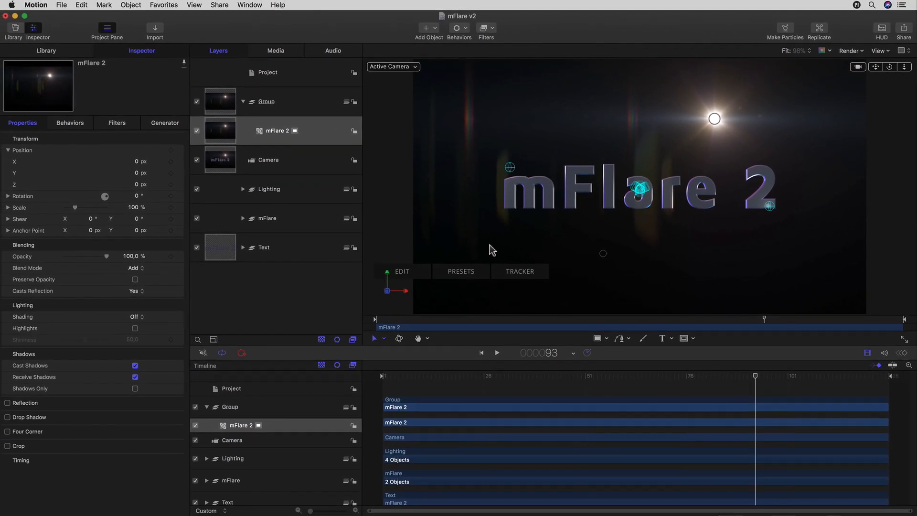
Step: Show the mFlare 2 generator's parameters in the Inspector, view them in the HUD too and close the HUD
key(F4)
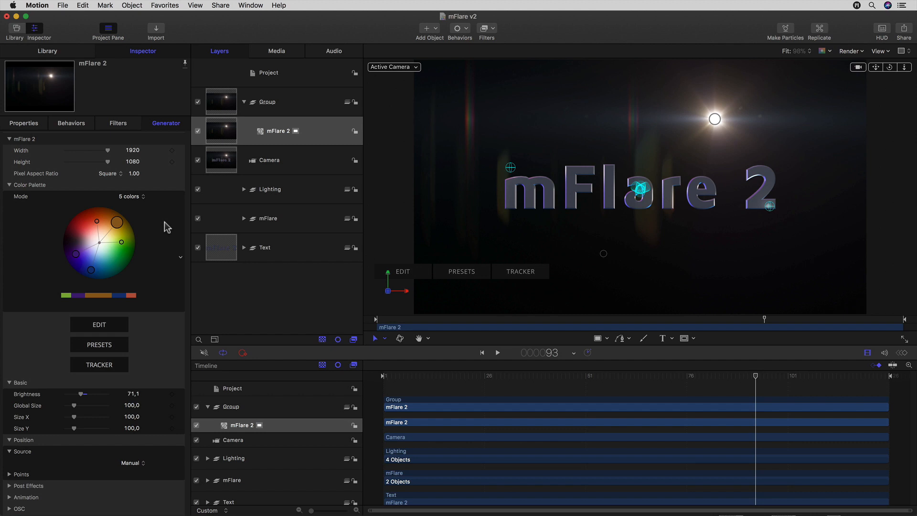
key(F7)
mouse_move(285, 124)
mouse_down()
mouse_move(379, 123)
mouse_move(287, 125)
mouse_up()
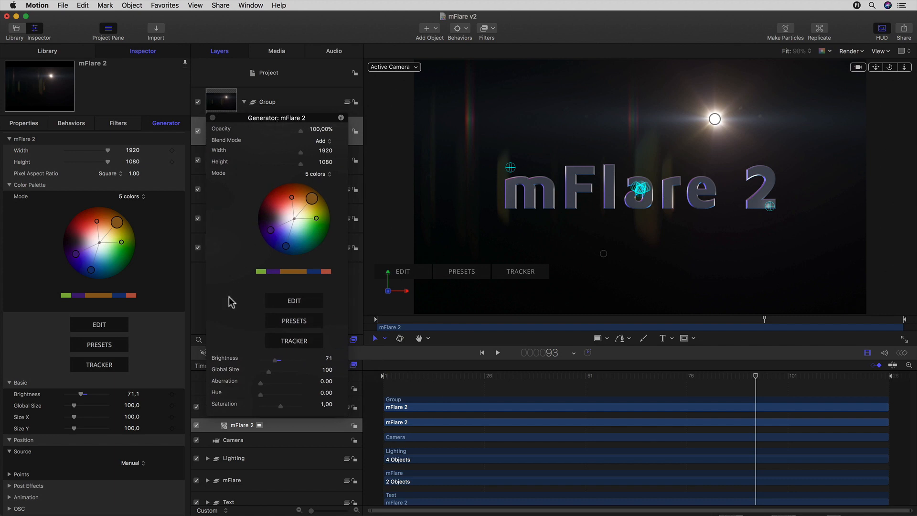
key(F7)
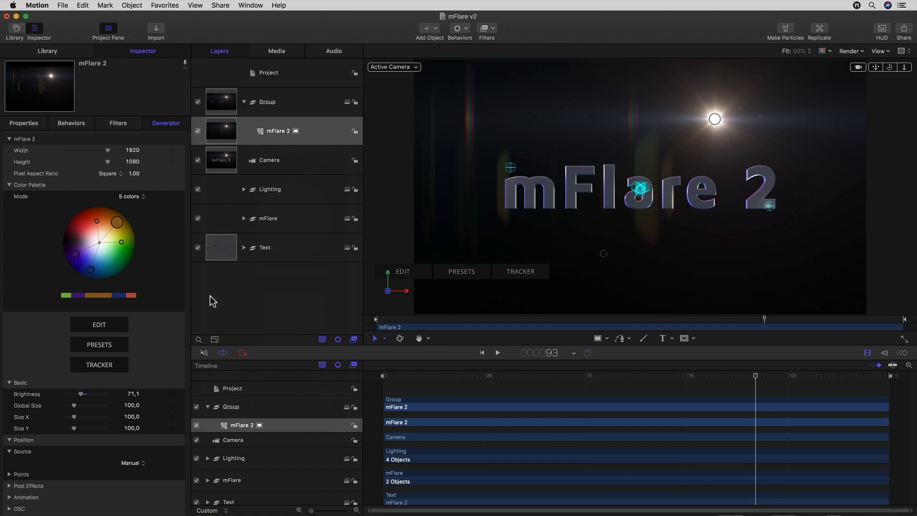
Step: Examine the mFlare 2 generator's color palette, basic and position parameters, expanding Points to see the light and center coordinates
scroll(144, 308, down, 2)
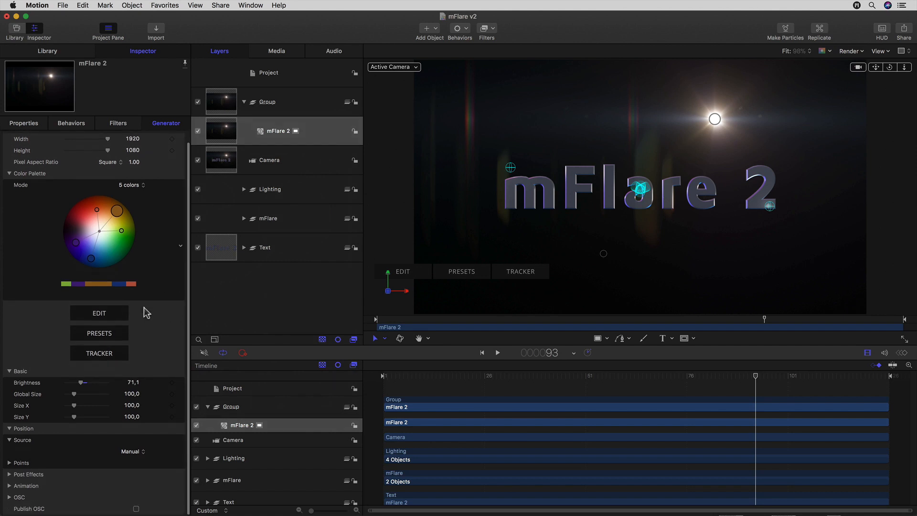
scroll(144, 308, up, 2)
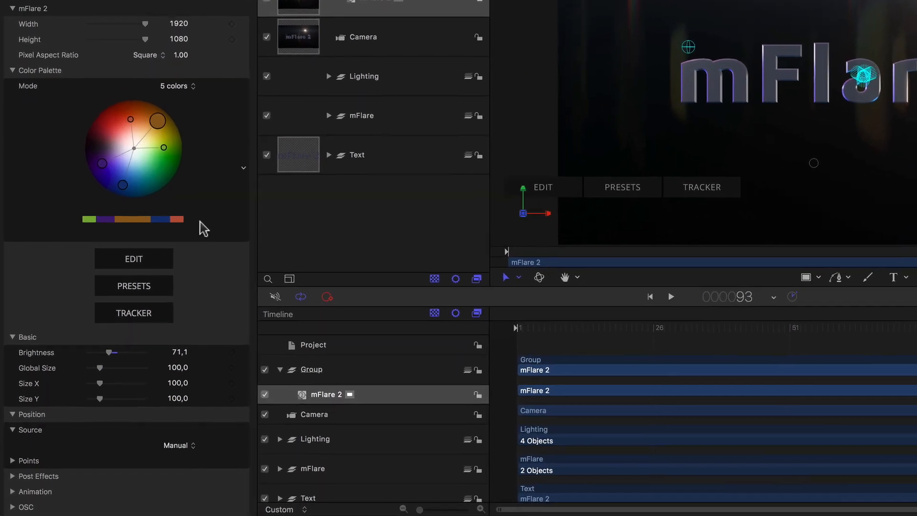
scroll(204, 229, down, 2)
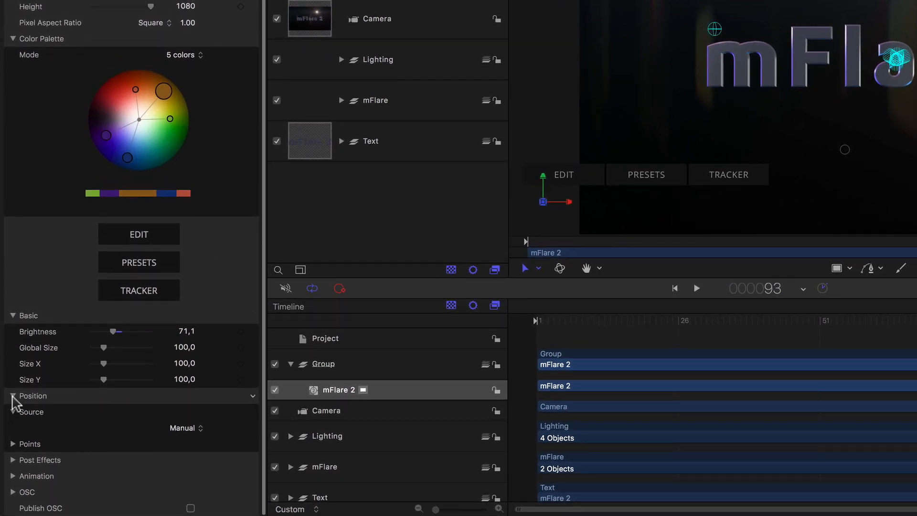
click(13, 396)
click(13, 410)
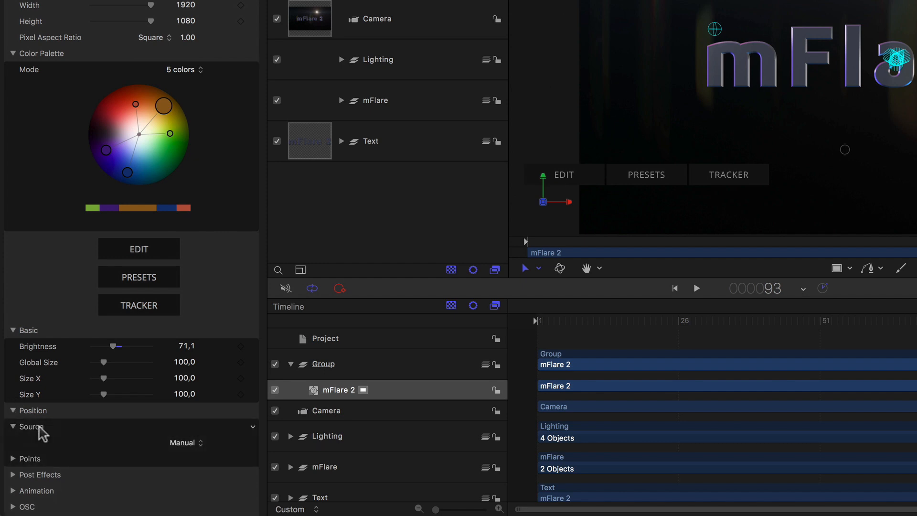
scroll(41, 429, down, 1)
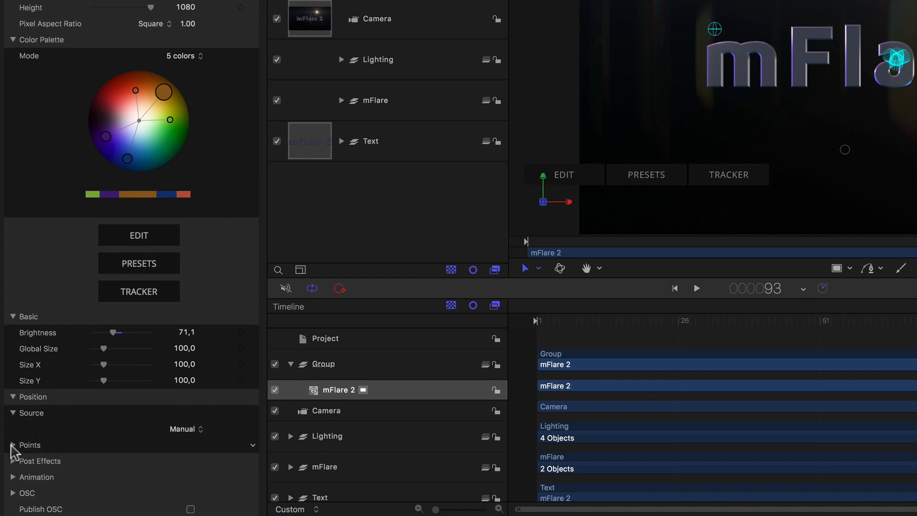
click(12, 445)
scroll(181, 451, down, 4)
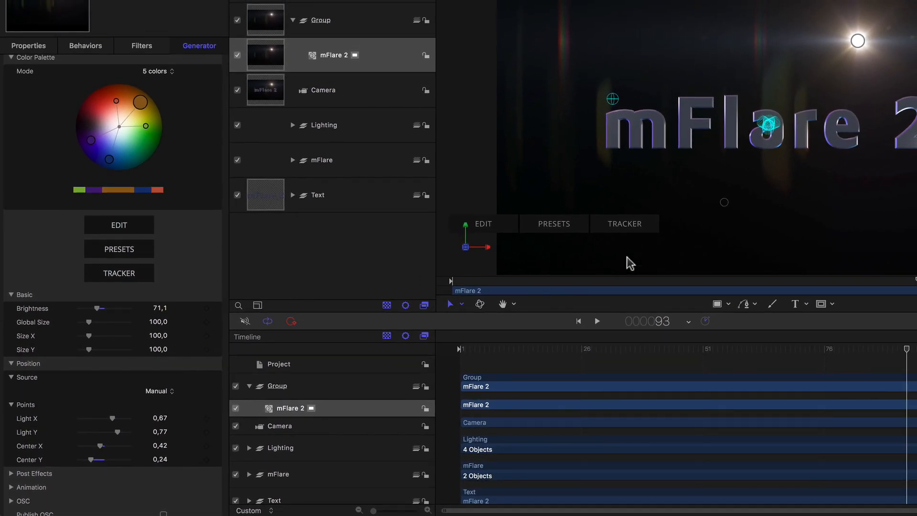
Step: Switch the flare's position source to Mocha Tracker and try to assign Light 1 from the mFlare group as its track
click(626, 229)
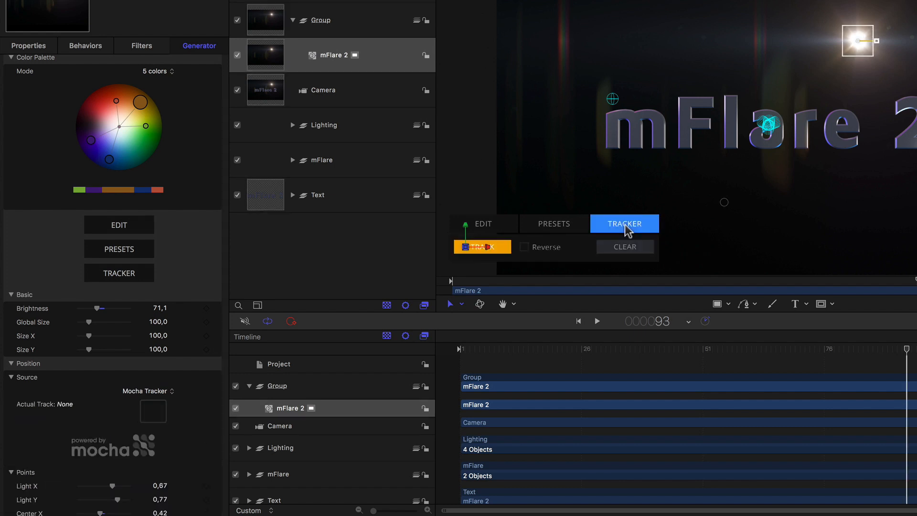
scroll(184, 392, down, 5)
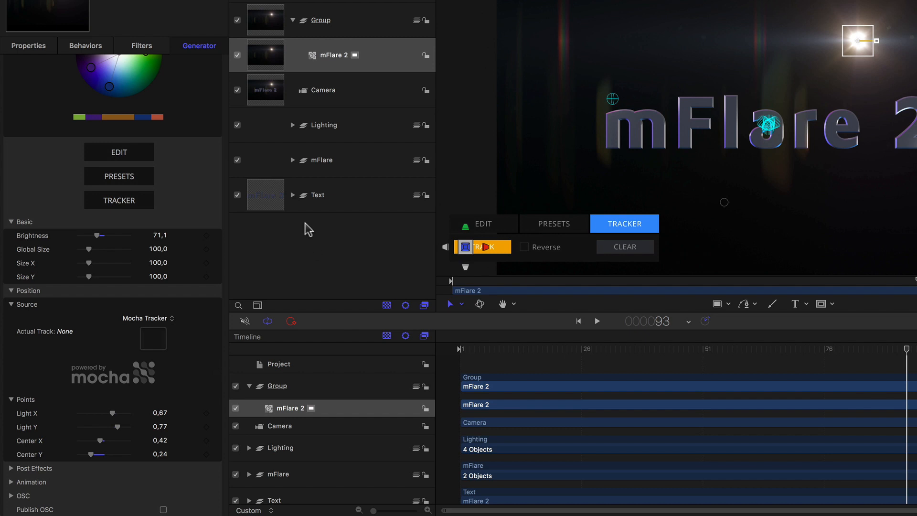
click(292, 160)
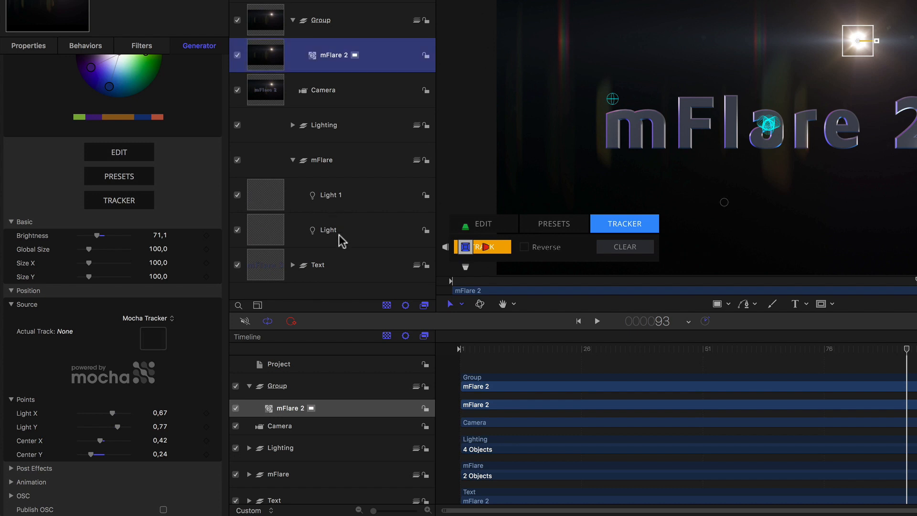
click(328, 230)
click(328, 196)
click(334, 64)
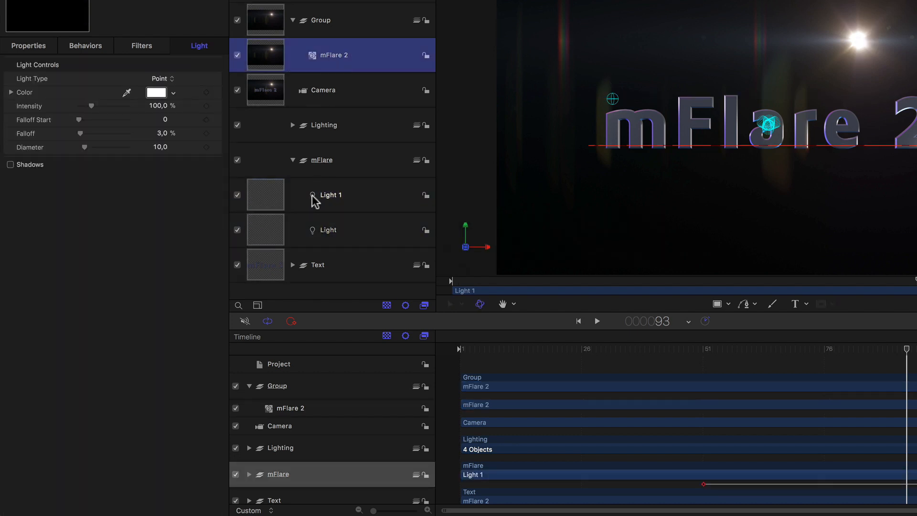
drag(315, 201, 156, 473)
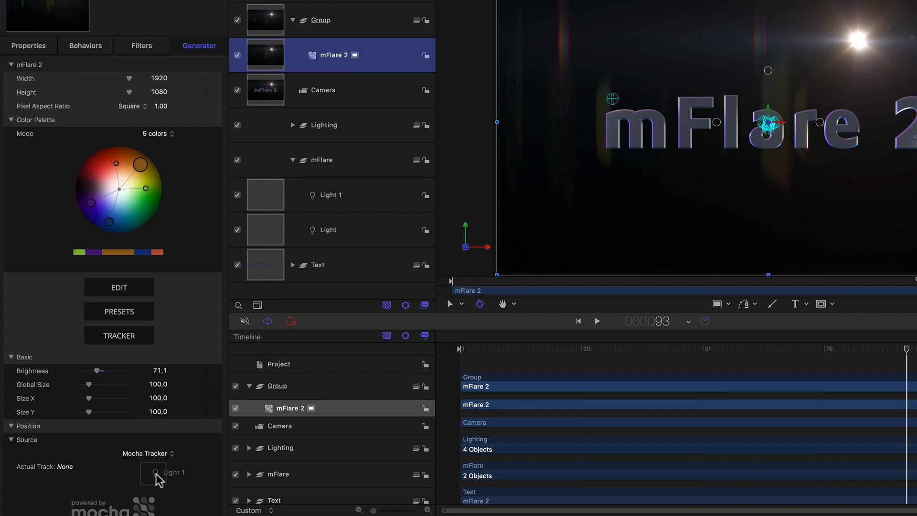
drag(155, 474, 156, 475)
scroll(157, 478, down, 5)
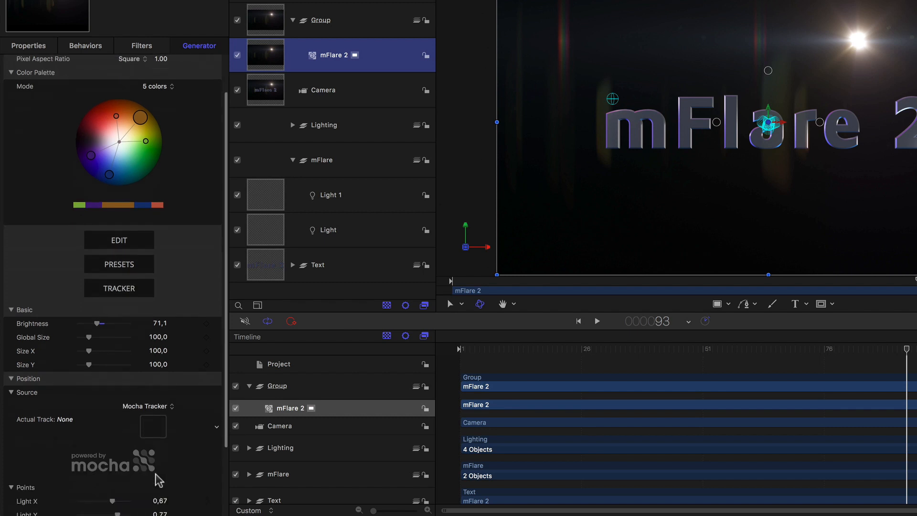
click(293, 161)
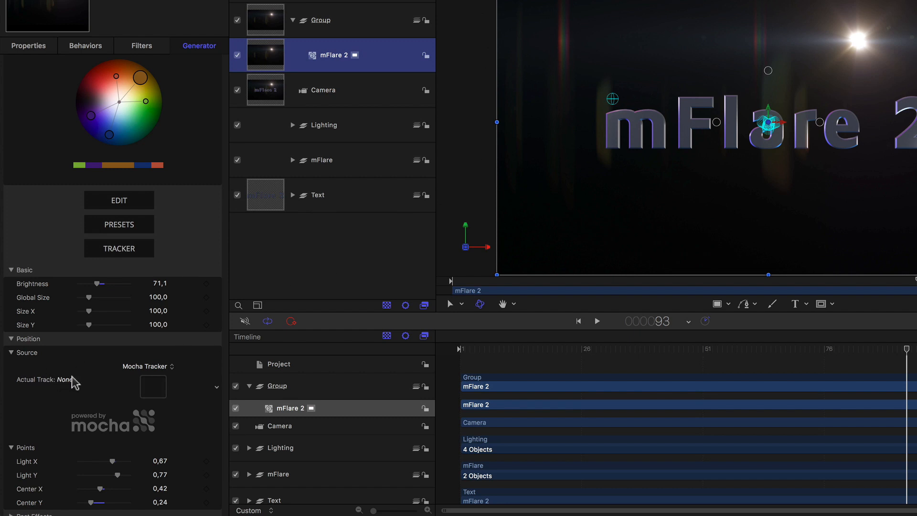
Step: Set the flare's position source to Lights In Group (Motion 5 only) and display its on-screen controls
click(169, 366)
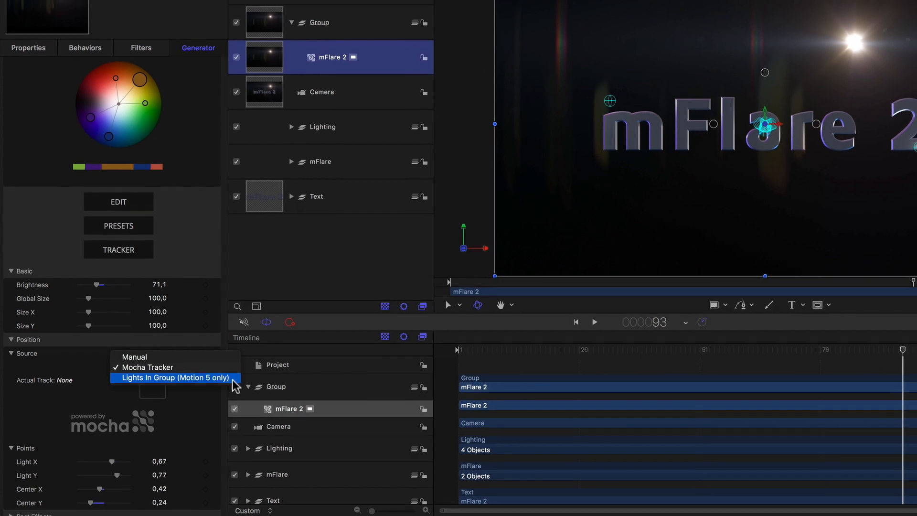
click(220, 383)
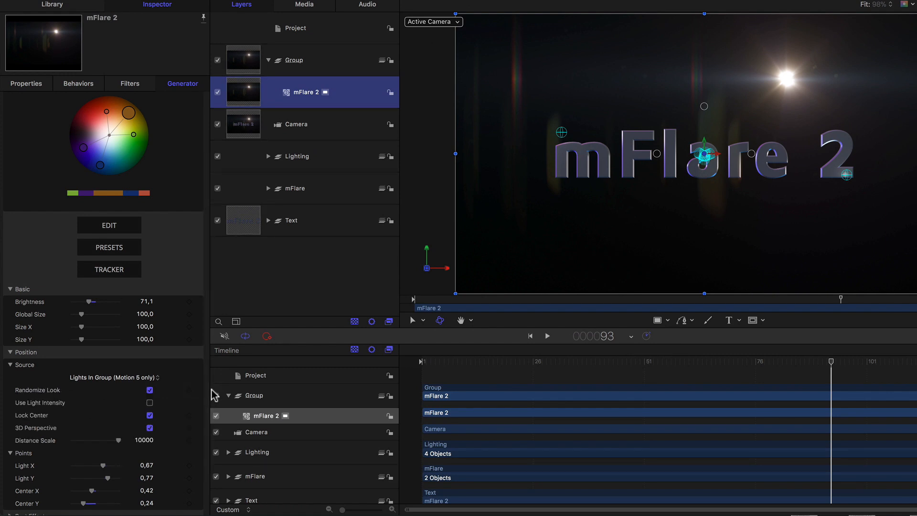
right_click(592, 223)
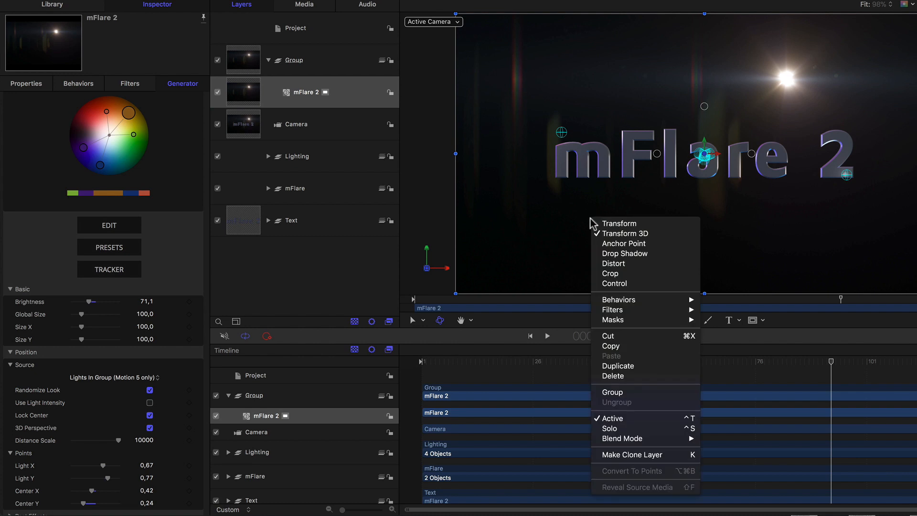
click(617, 283)
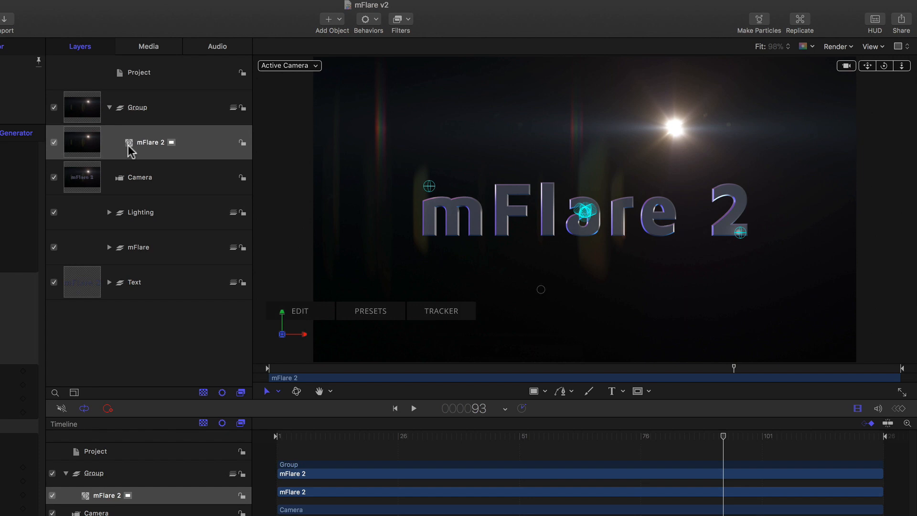
Step: Move the mFlare 2 generator into the mFlare group with the two lights, play the animation and scrub to frame 75
drag(128, 146, 137, 253)
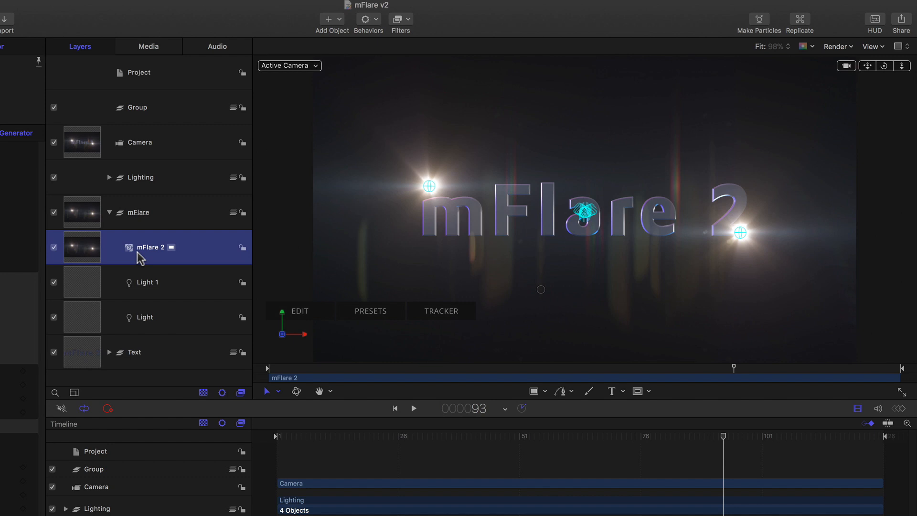
key(space)
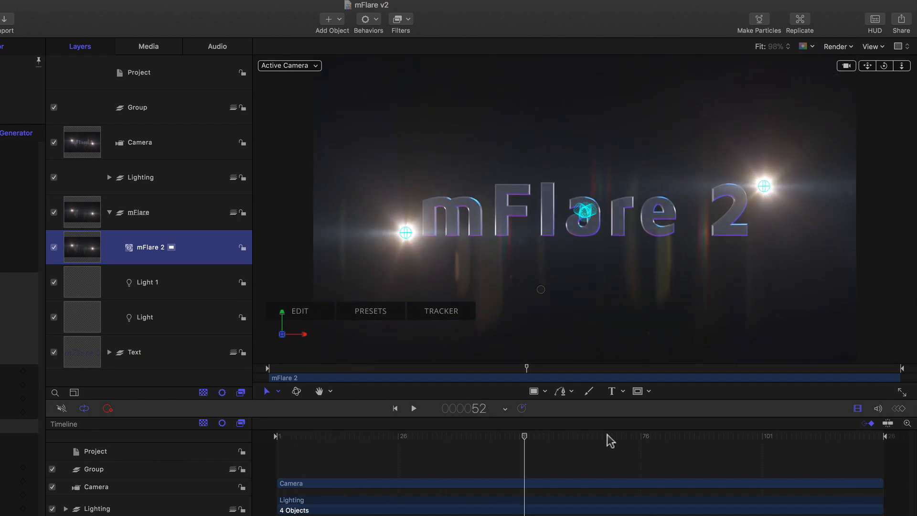
click(718, 436)
drag(731, 437, 639, 437)
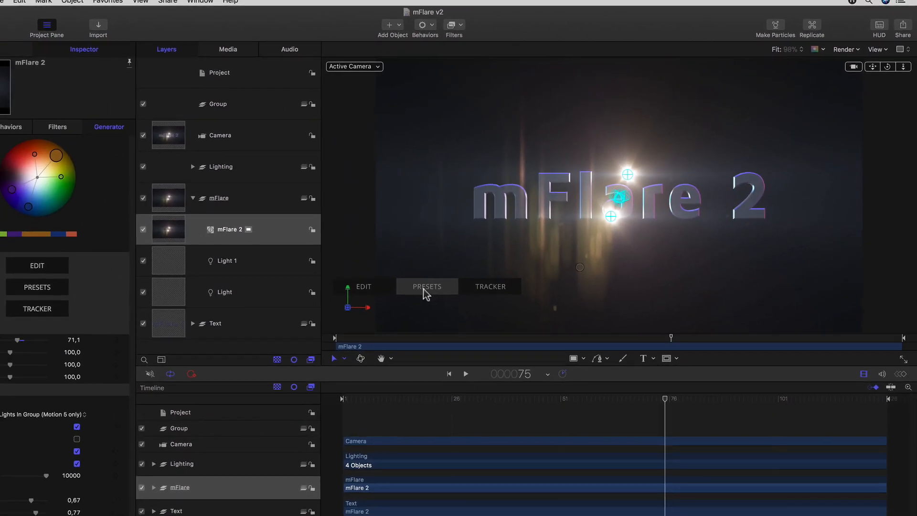
Step: Apply the LED Diode preset to the mFlare 2 generator, close the preset browser and scrub to frame 92
click(71, 279)
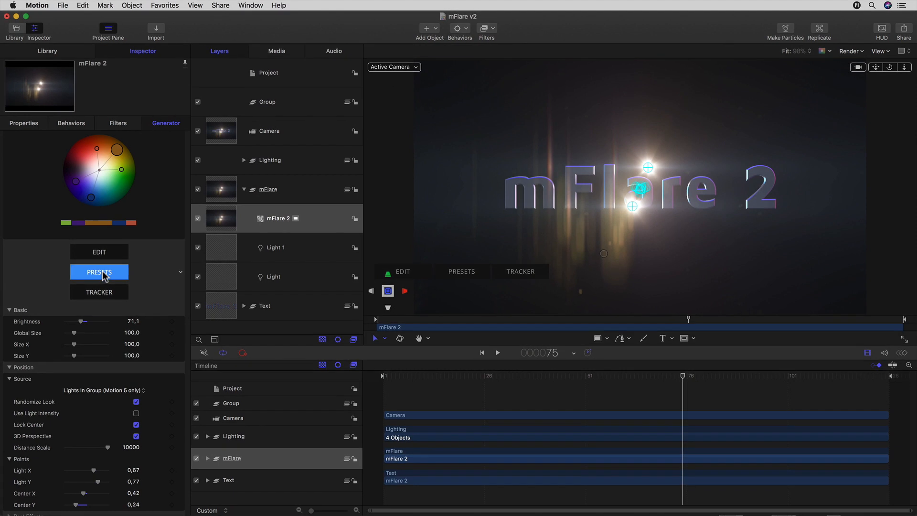
drag(256, 185, 392, 139)
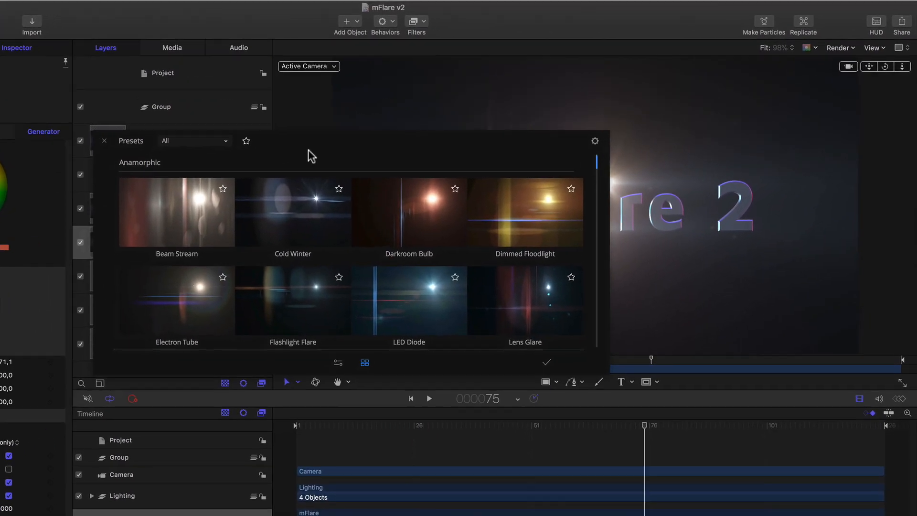
click(417, 295)
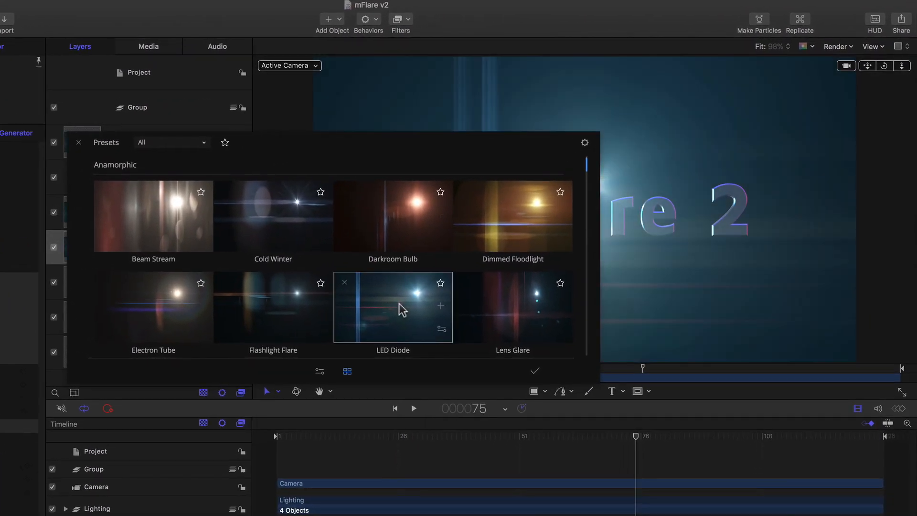
click(79, 143)
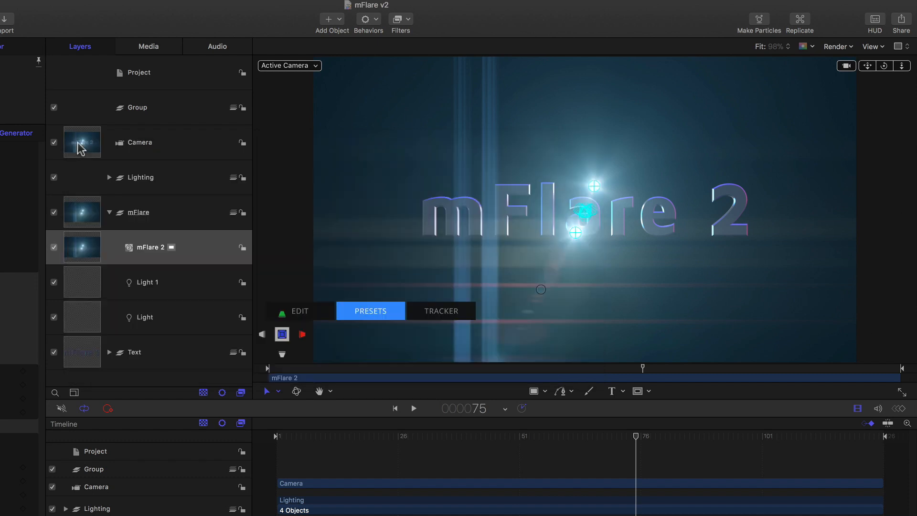
drag(636, 436, 720, 439)
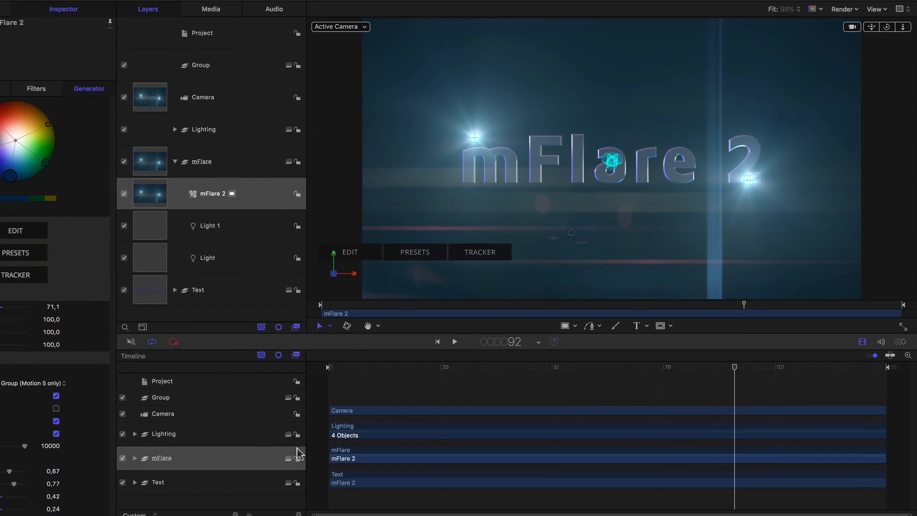
Step: Trim the mFlare 2 clip to start at frame 51 and end at frame 101, matching the light keyframes, and scrub to frame 82
click(137, 456)
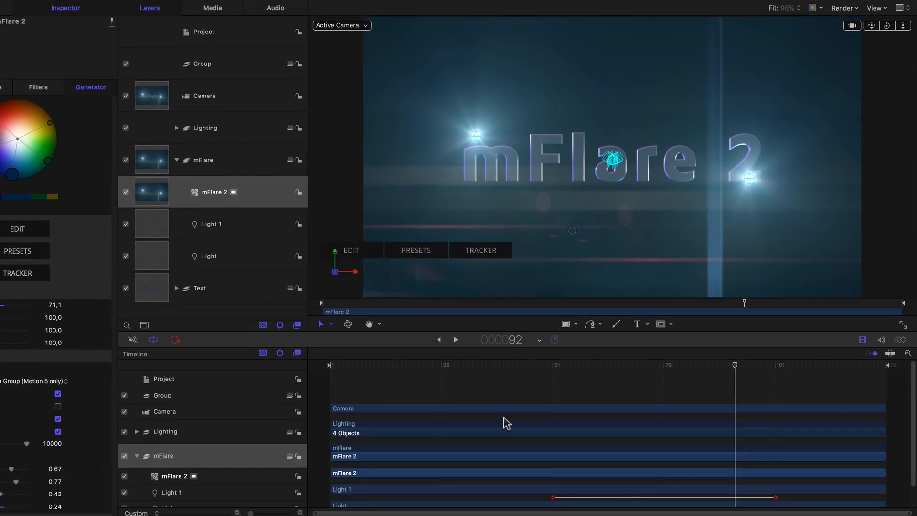
drag(595, 365, 552, 367)
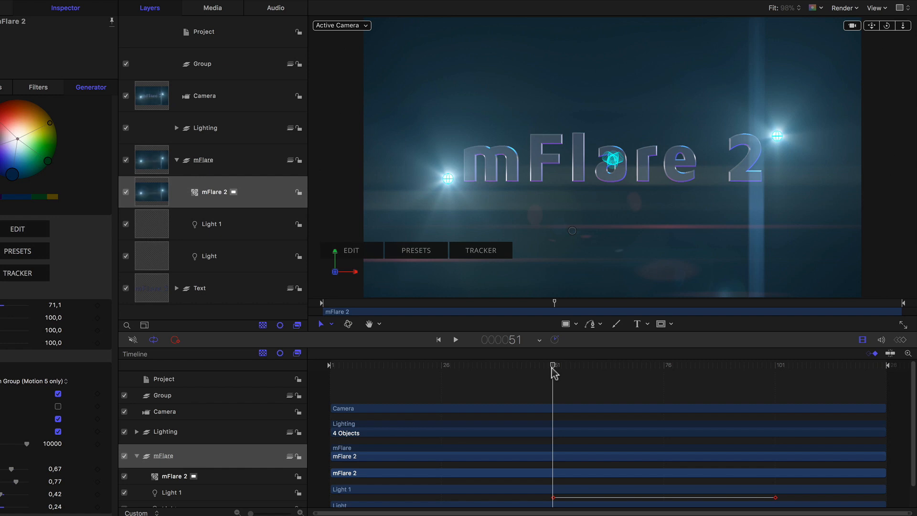
key(i)
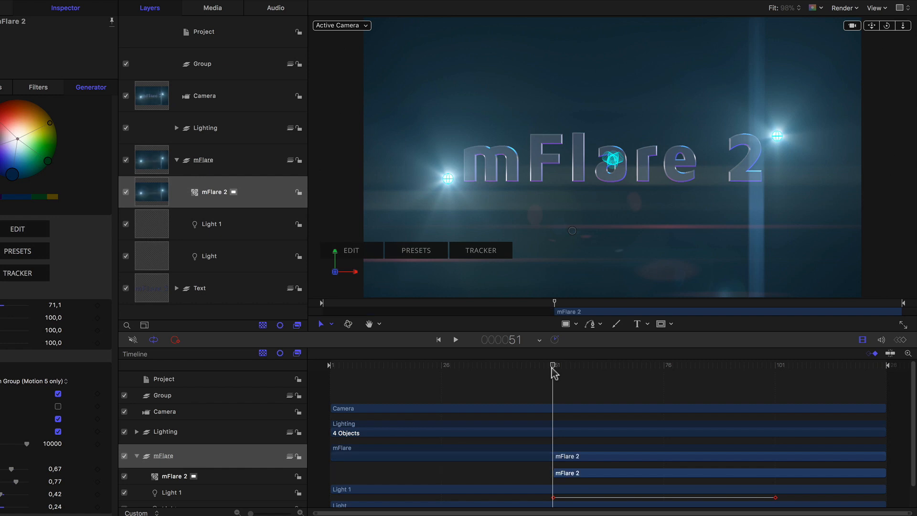
click(774, 366)
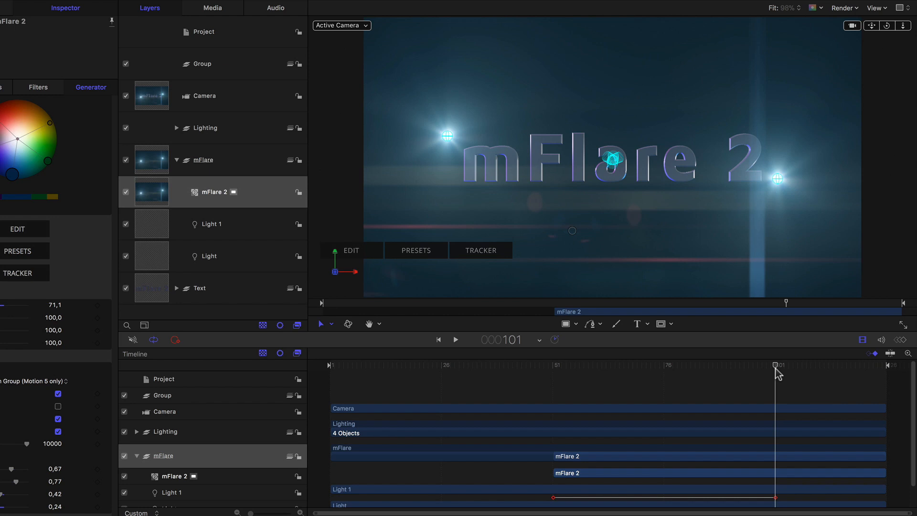
key(o)
scroll(764, 386, down, 3)
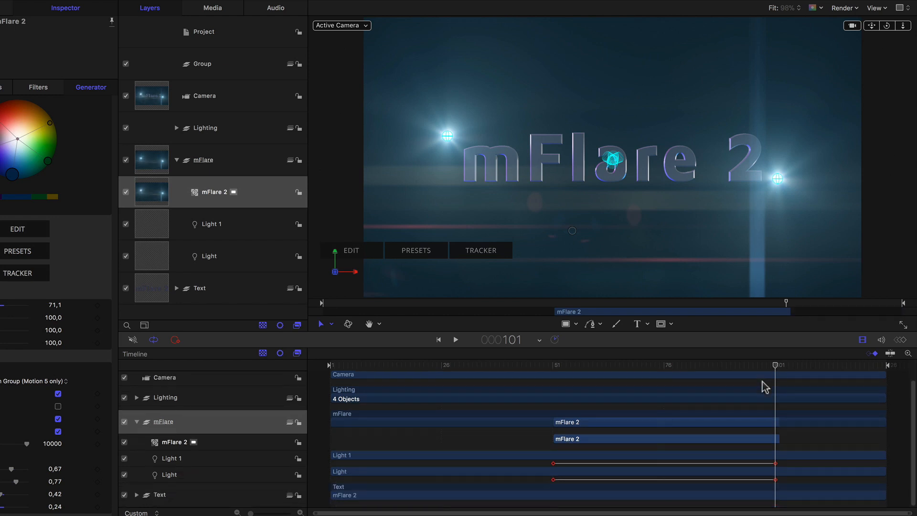
drag(775, 366, 689, 382)
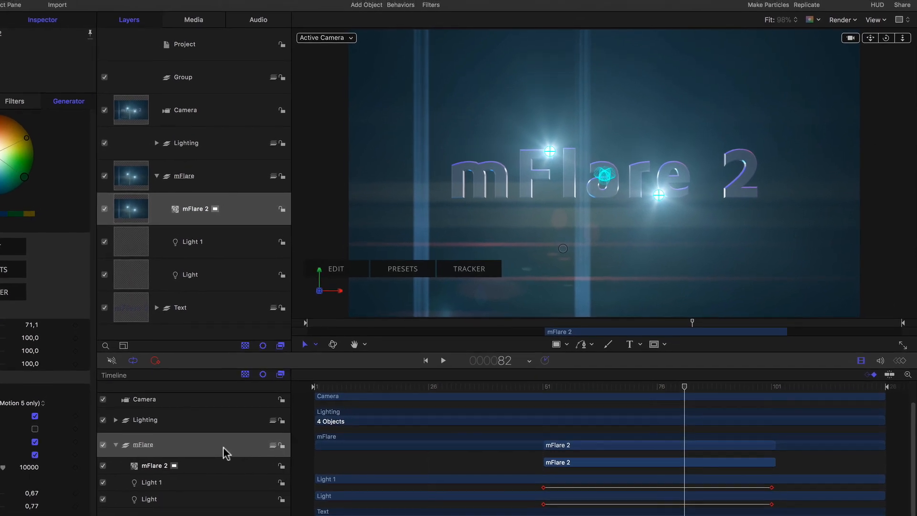
click(248, 423)
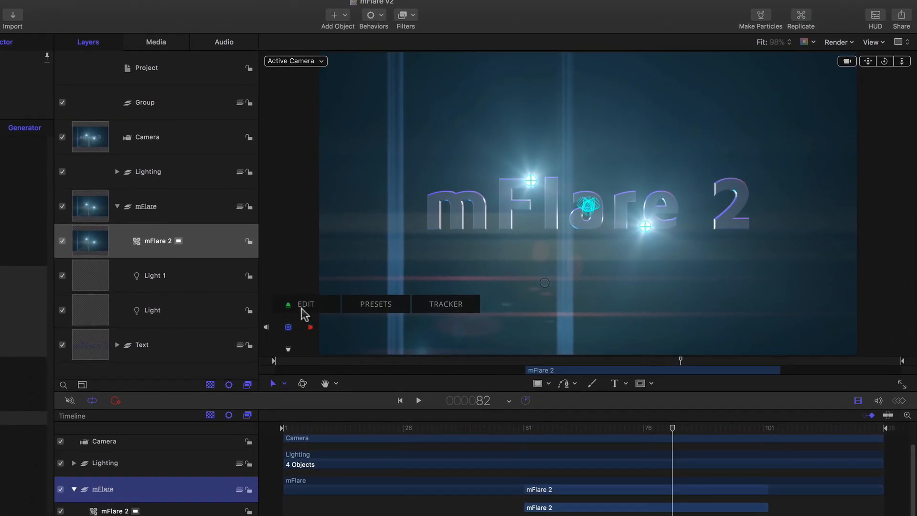
click(373, 14)
mouse_move(396, 40)
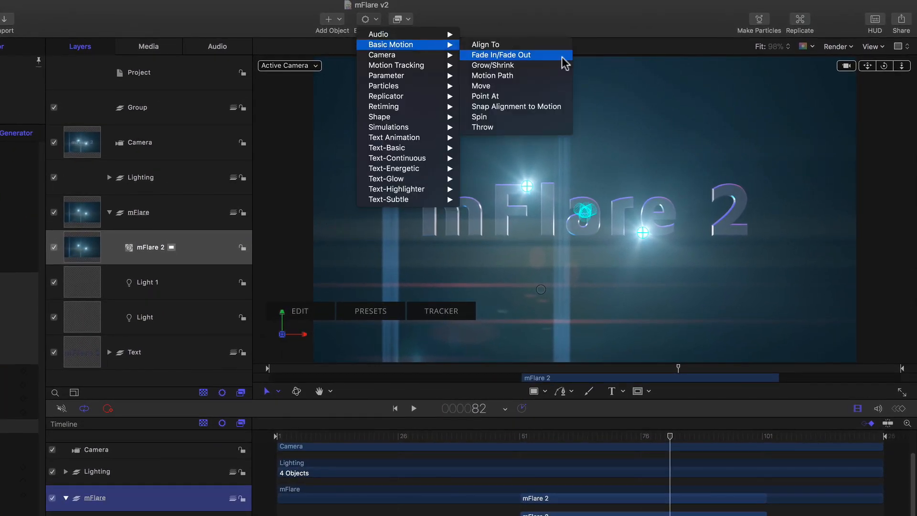
click(193, 249)
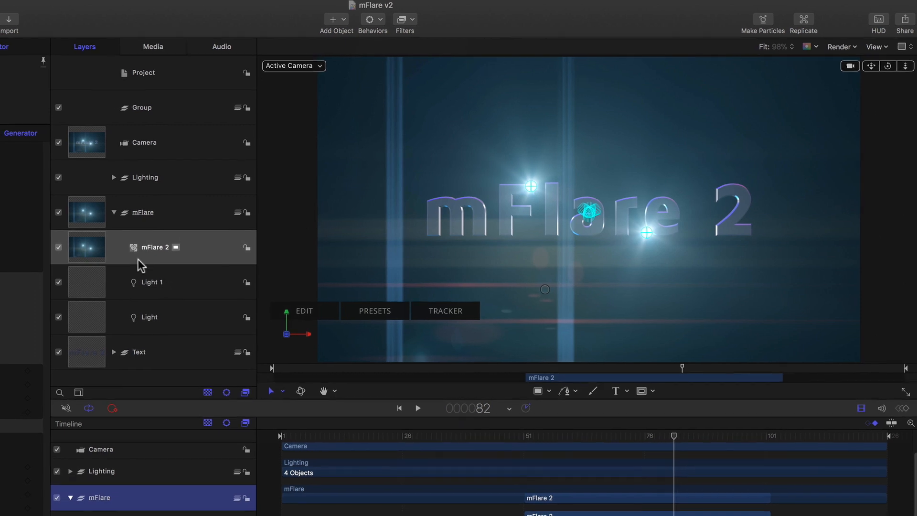
Step: Try out the opacity of mFlare 2, leave it at 100%, and set the generator's brightness to 67
click(132, 246)
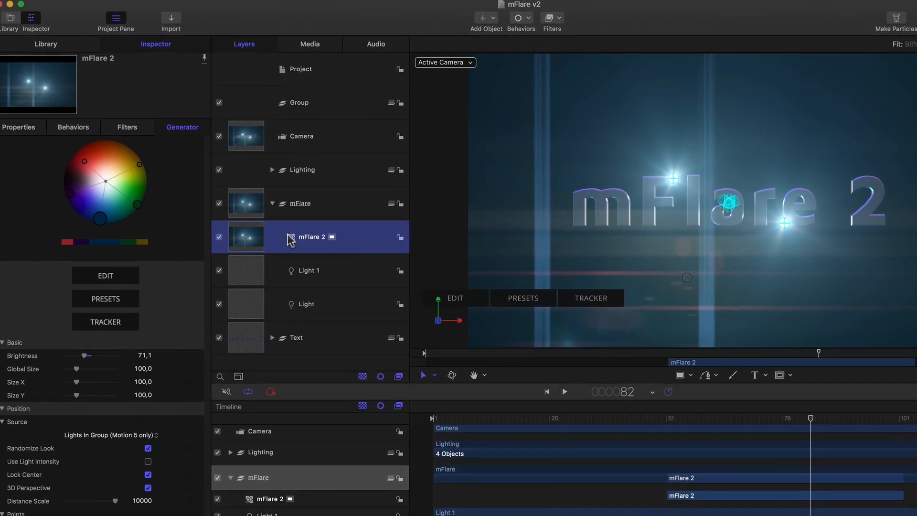
click(15, 127)
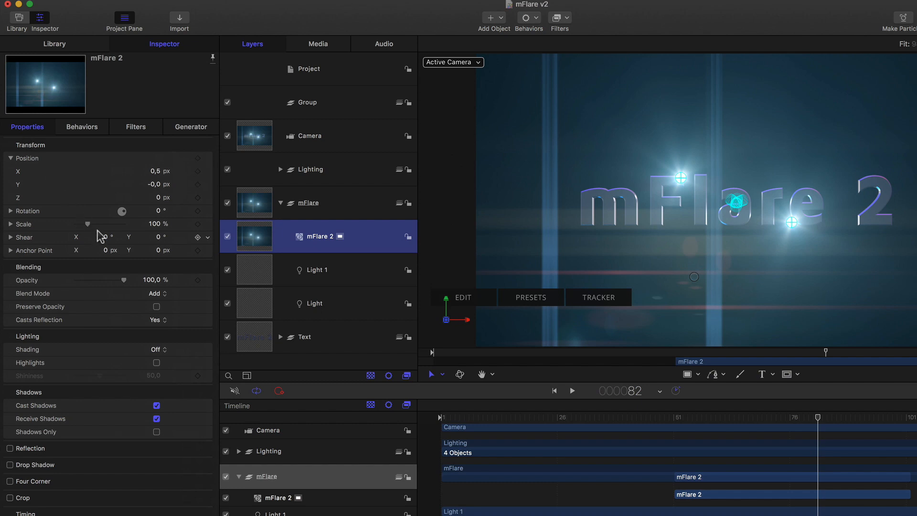
mouse_move(122, 280)
mouse_down()
mouse_move(66, 282)
mouse_move(137, 282)
mouse_up()
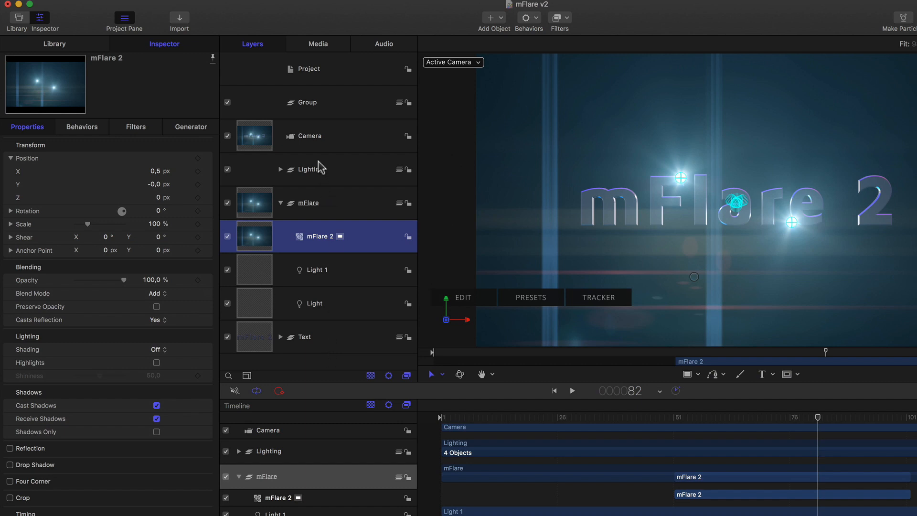
click(196, 127)
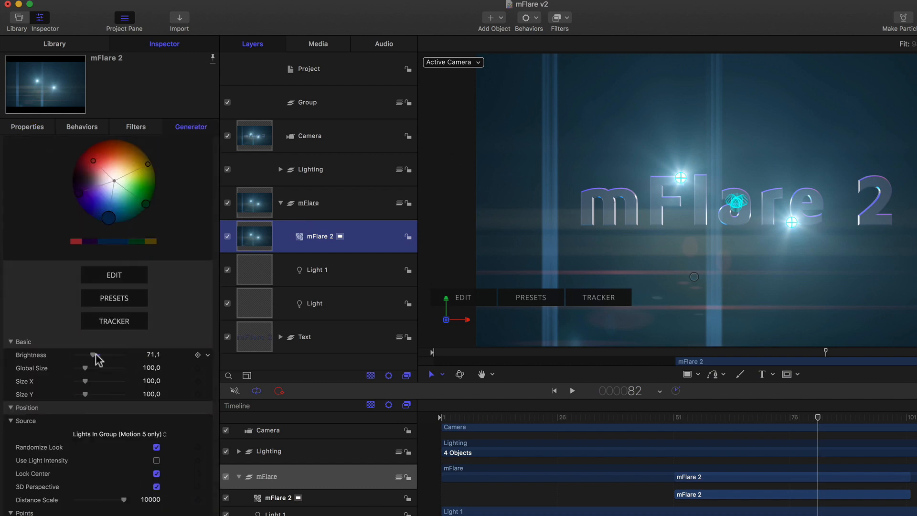
mouse_move(92, 354)
mouse_down()
mouse_move(71, 356)
mouse_move(103, 356)
mouse_move(91, 356)
mouse_up()
Step: Try raising the intensity of Light 1 to 400% and undo the change
click(349, 278)
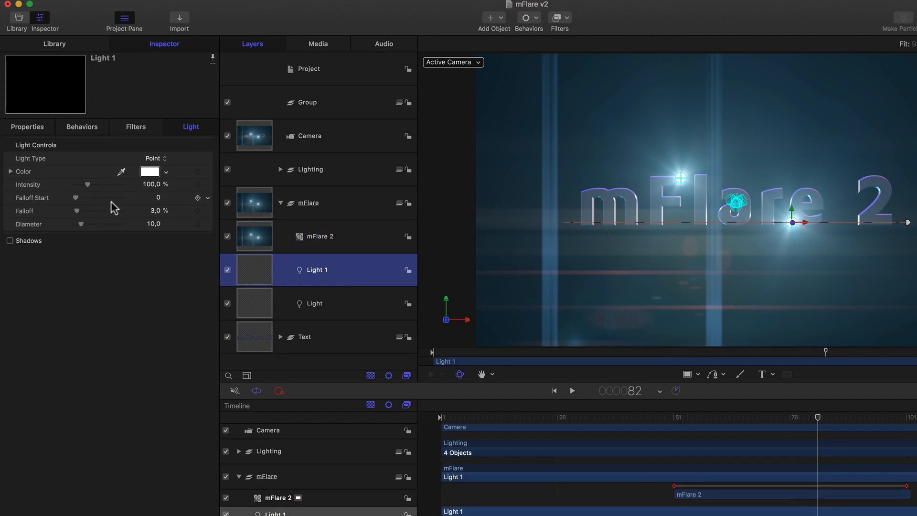
drag(88, 189, 133, 201)
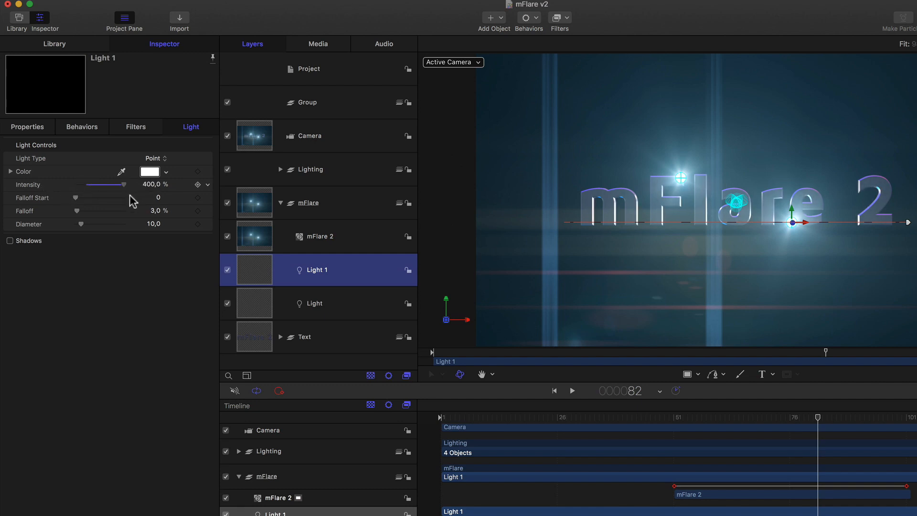
key(super+z)
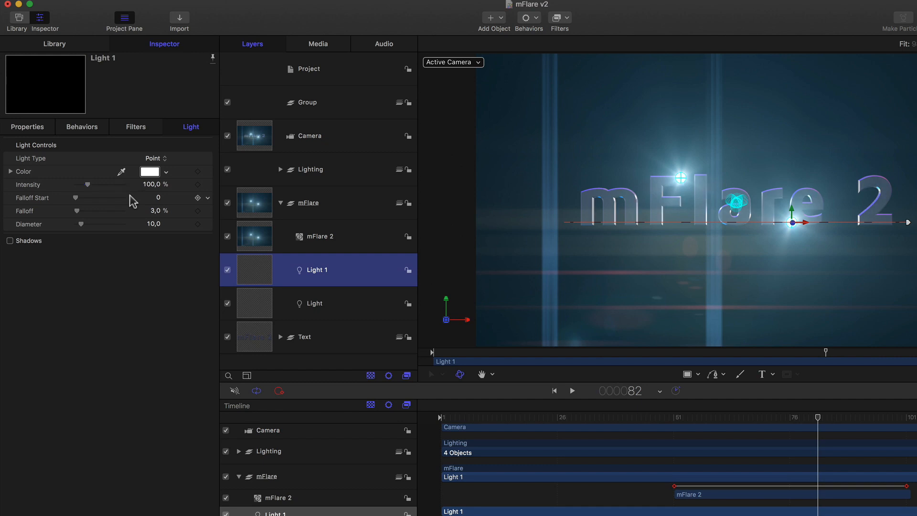
Step: Enable Use Light Intensity in the mFlare 2 generator's position source settings
click(318, 239)
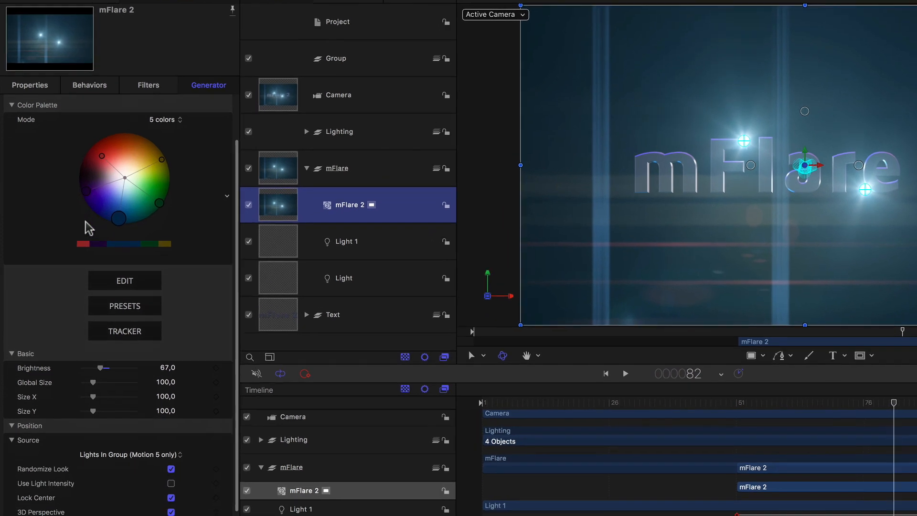
scroll(89, 228, down, 3)
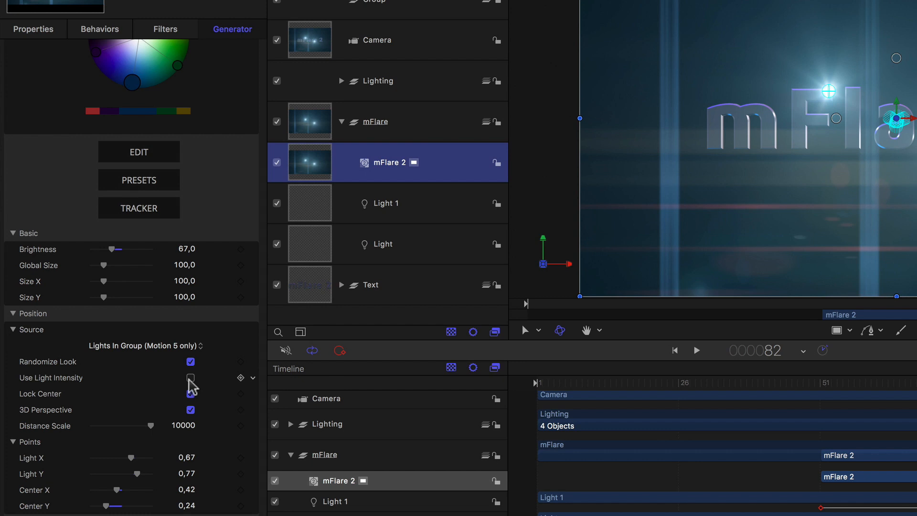
click(190, 378)
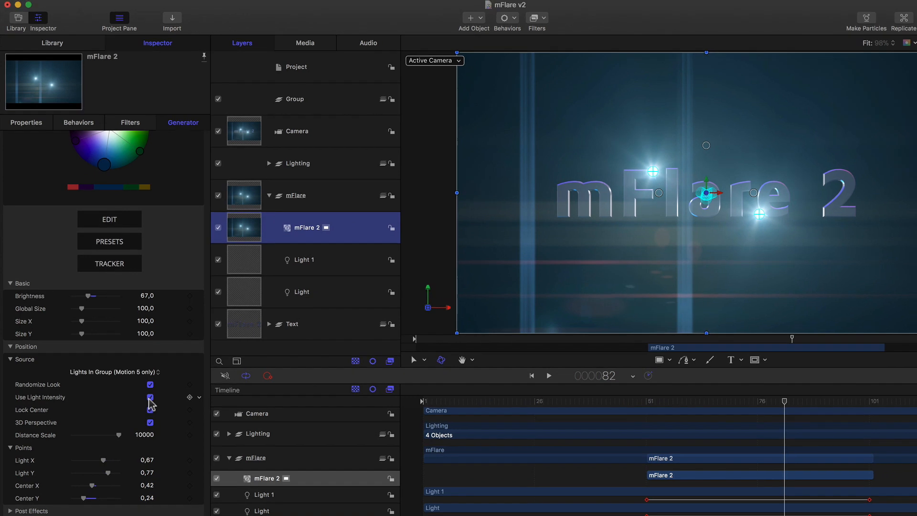
Step: Set the intensity of Light 1 to 110.26% and the intensity of the other light in the mFlare group to 126.83%
click(303, 262)
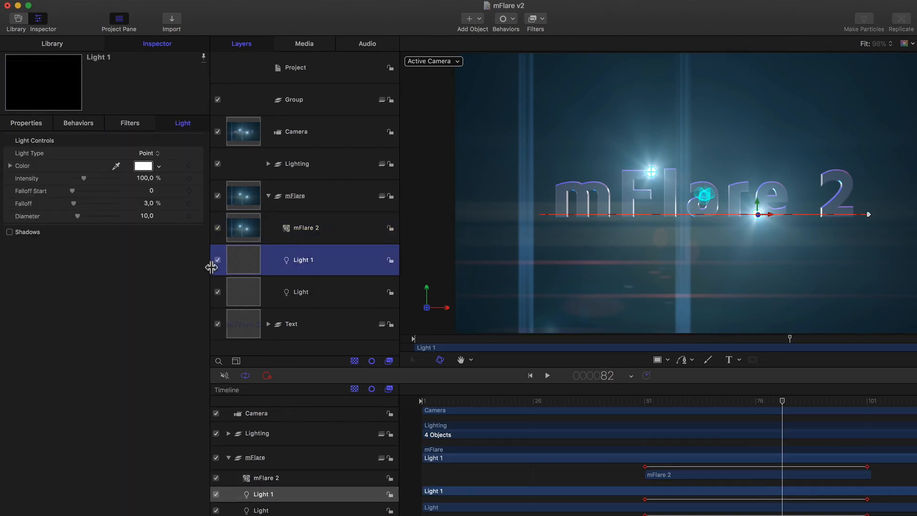
mouse_move(85, 182)
mouse_down()
mouse_move(63, 181)
mouse_move(116, 184)
mouse_move(85, 186)
mouse_up()
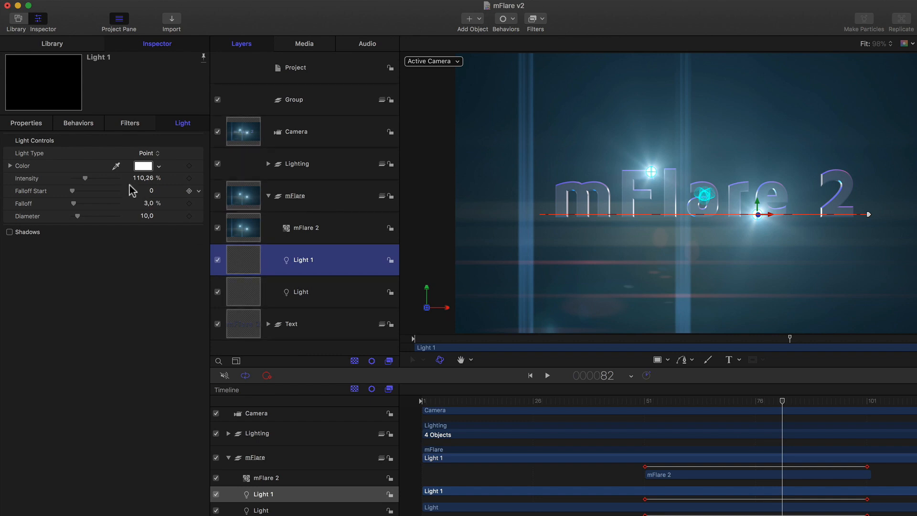
click(299, 292)
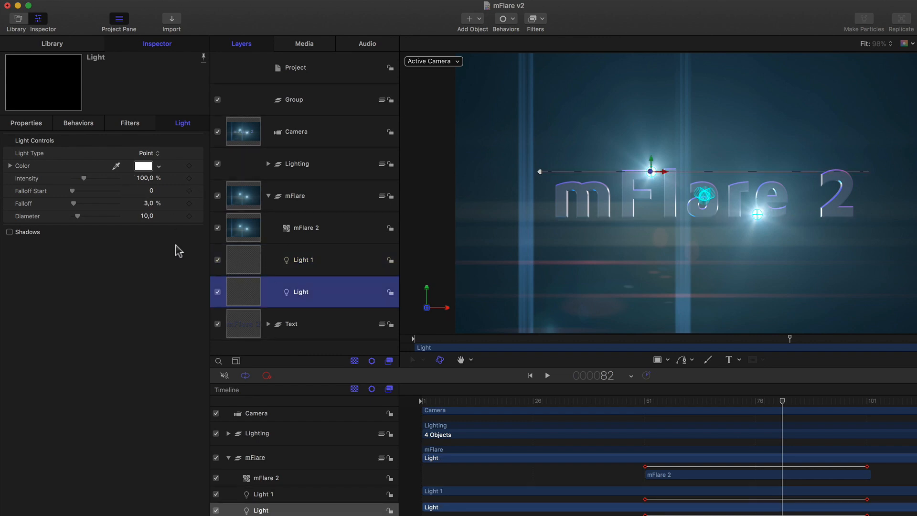
mouse_move(84, 182)
mouse_down()
mouse_move(109, 180)
mouse_move(67, 185)
mouse_move(86, 184)
mouse_up()
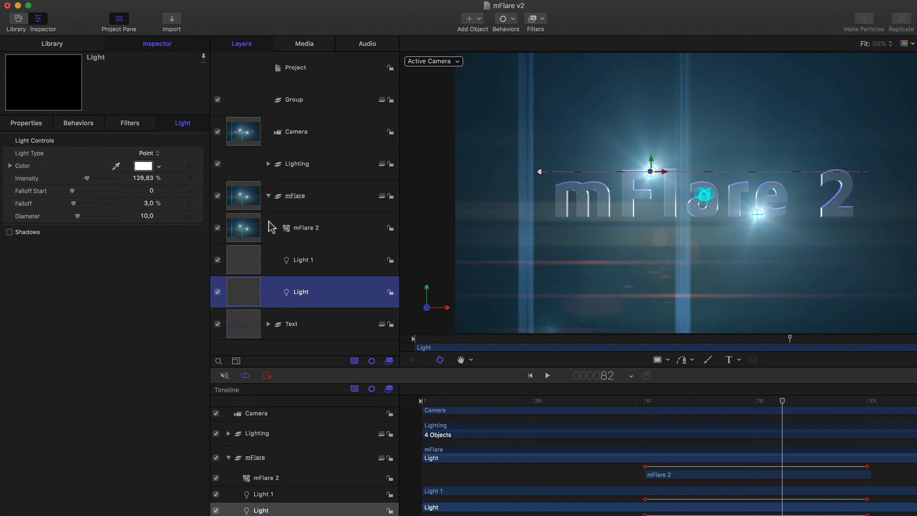
Step: Reduce the row height of the layer list, deselect all objects and scrub to frame 90
drag(295, 212, 295, 206)
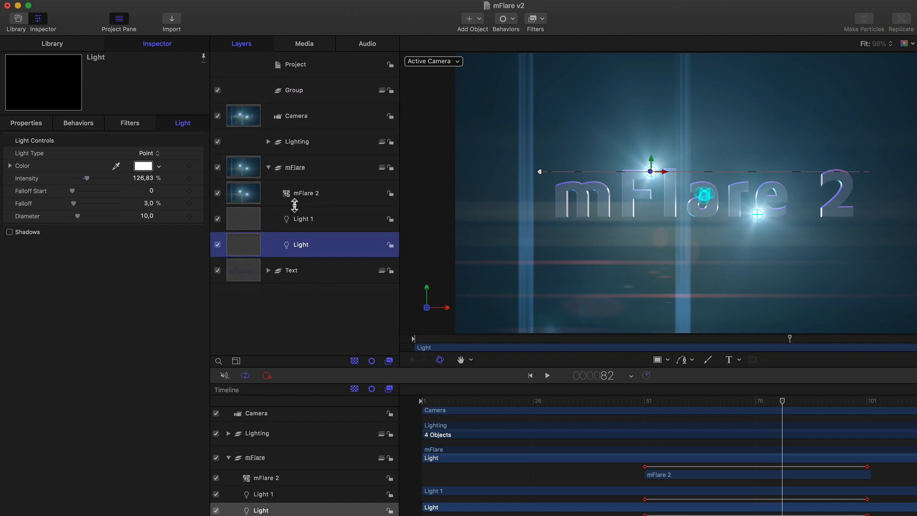
click(296, 289)
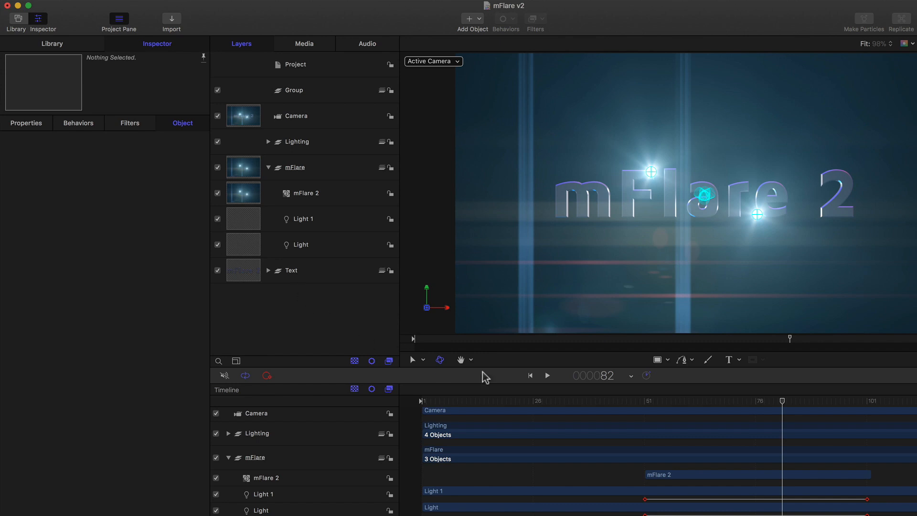
drag(729, 407, 820, 415)
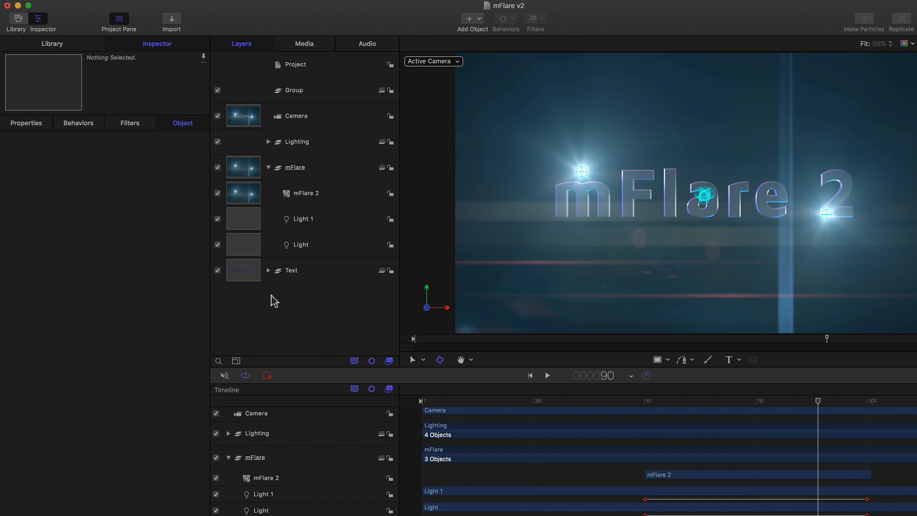
Step: Enable Track Brightness in the animation settings of the mFlare 2 generator
click(303, 200)
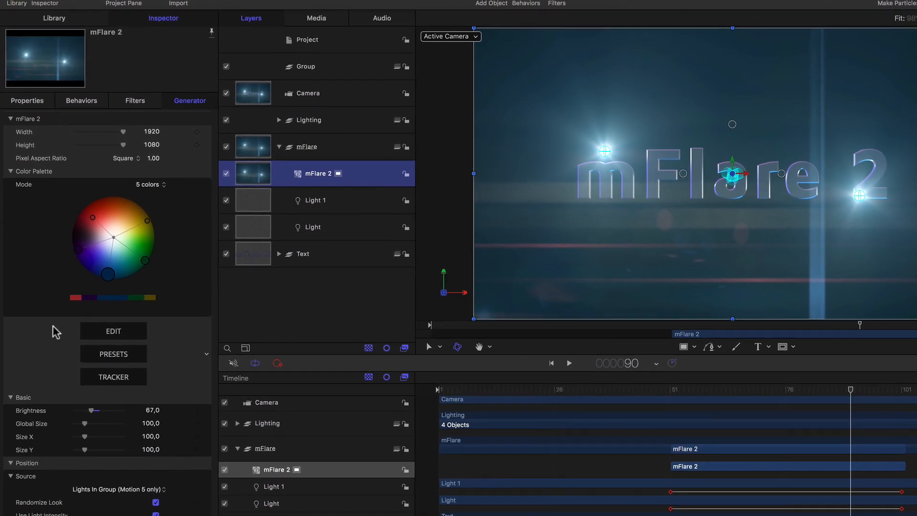
scroll(53, 341, down, 5)
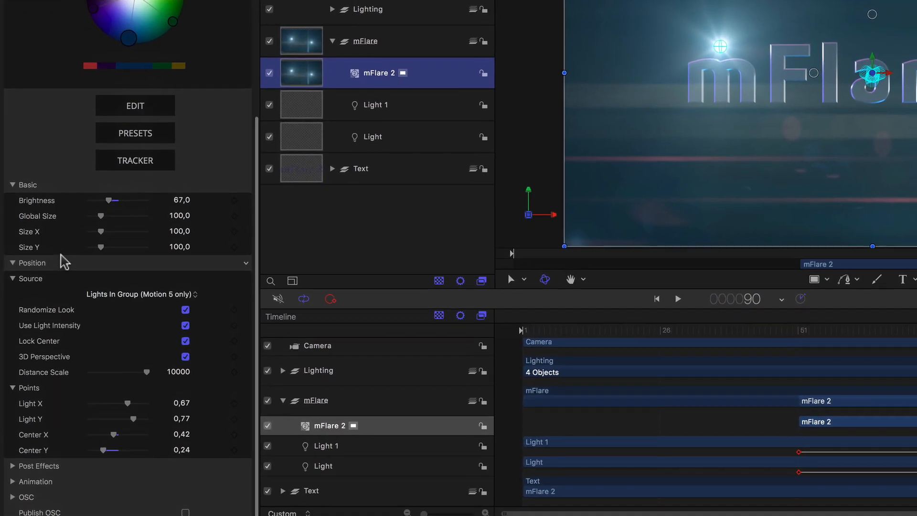
click(13, 475)
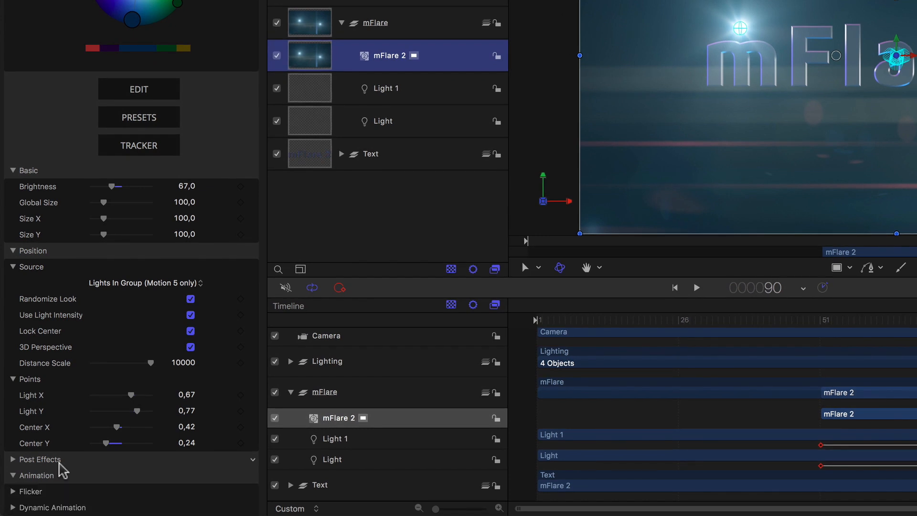
scroll(19, 473, down, 2)
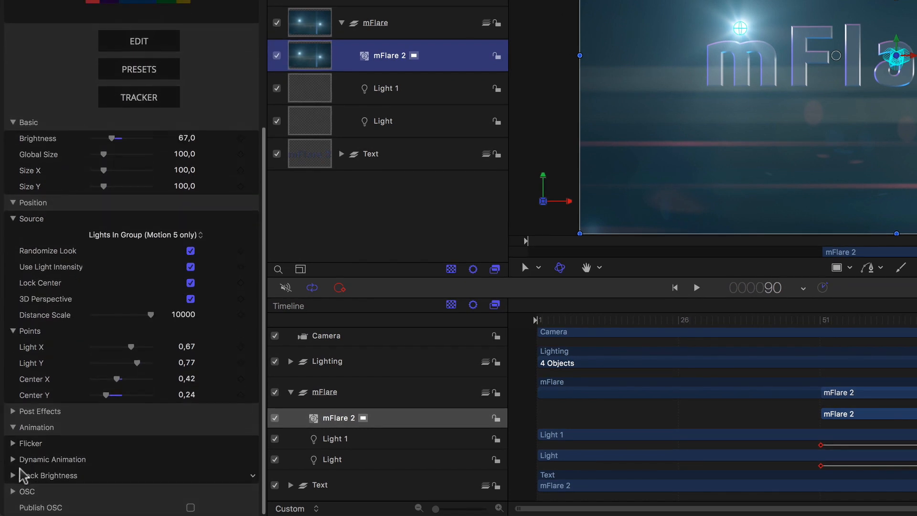
click(13, 475)
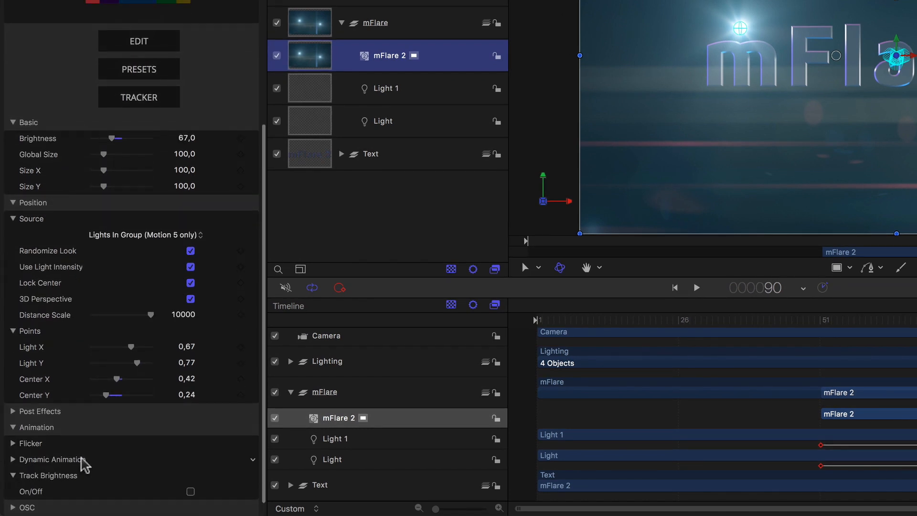
scroll(184, 480, down, 2)
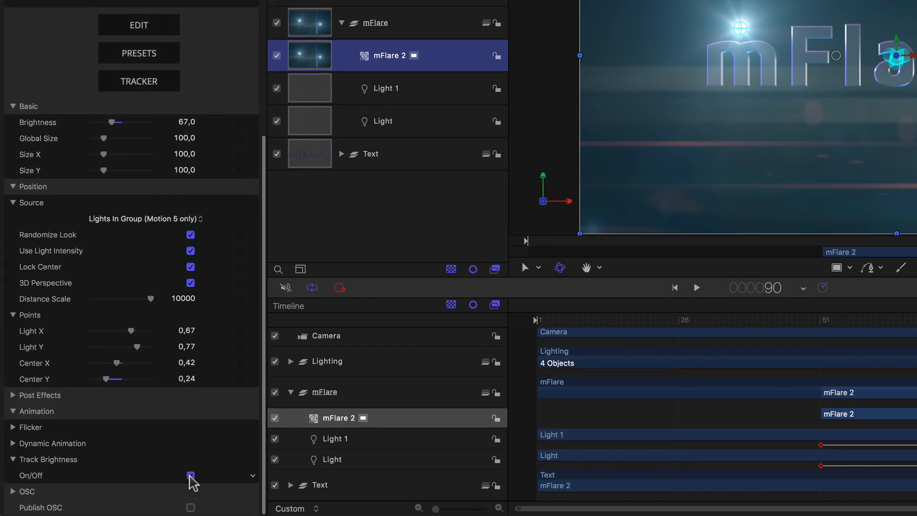
scroll(192, 482, down, 5)
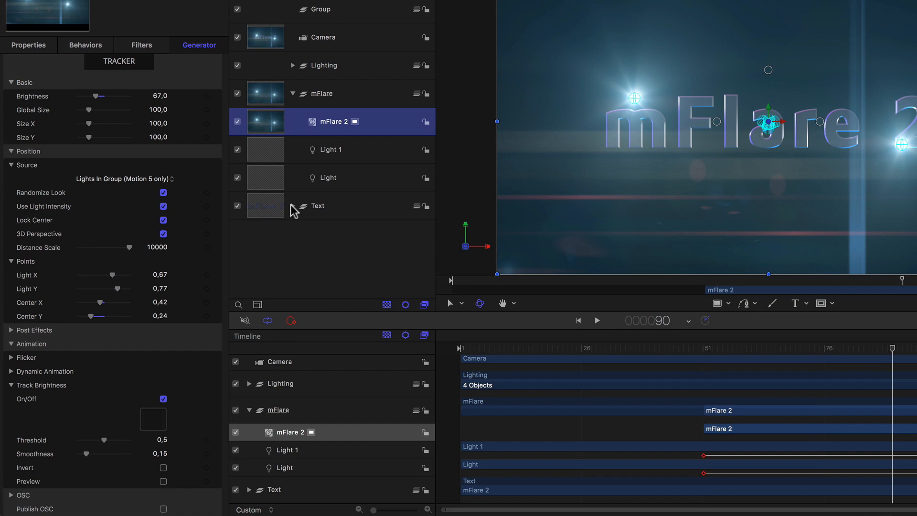
Step: Assign the mFlare 2 text layer from the Text group as the Track Brightness source and scrub to frame 76
click(293, 205)
drag(332, 240, 158, 425)
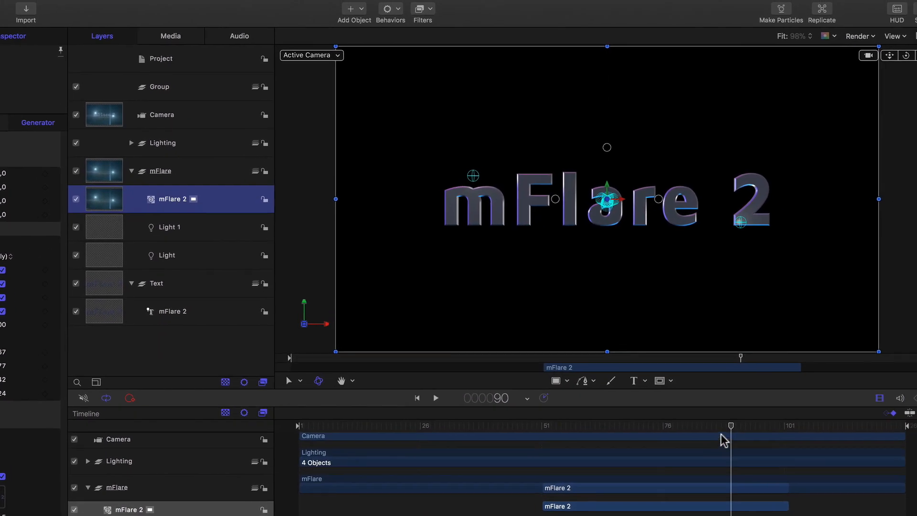
drag(752, 416, 746, 416)
drag(663, 442, 645, 461)
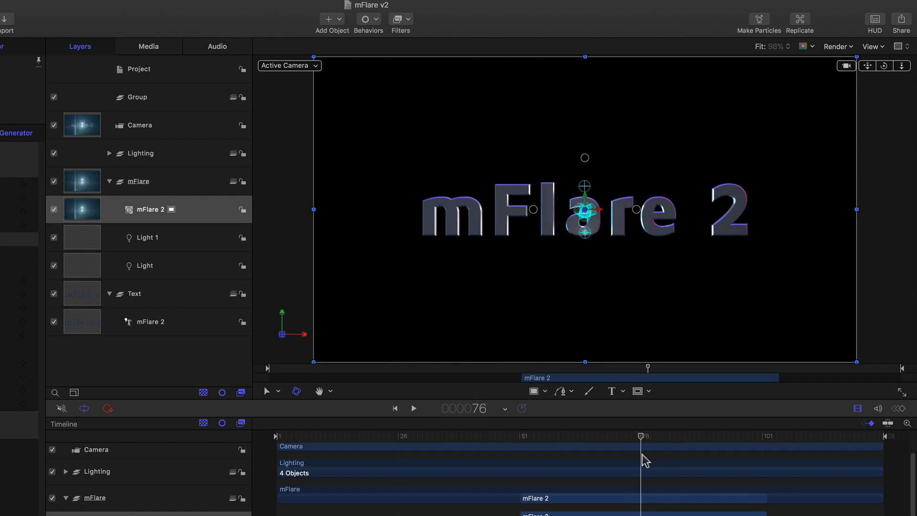
Step: Compare the text layer's bounds with the generator's, switch the generator to its Control overlay and enable the Track Brightness Preview
click(171, 328)
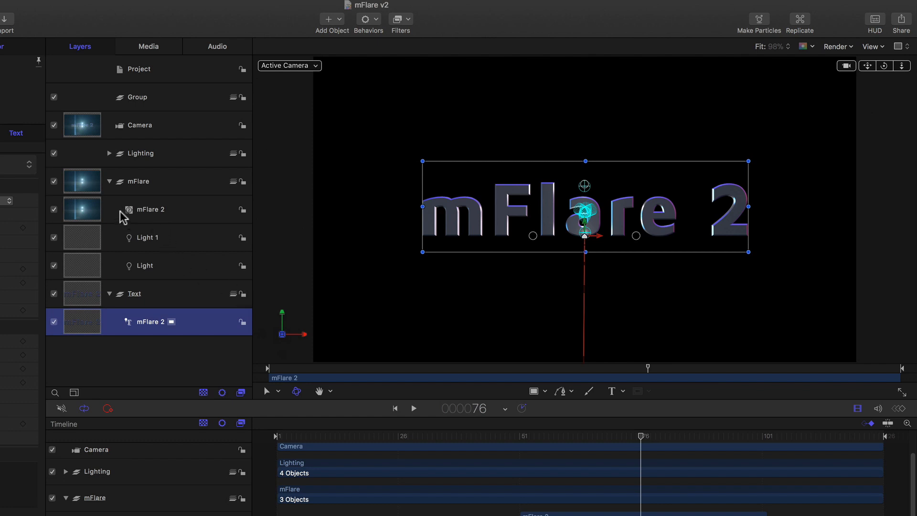
click(194, 217)
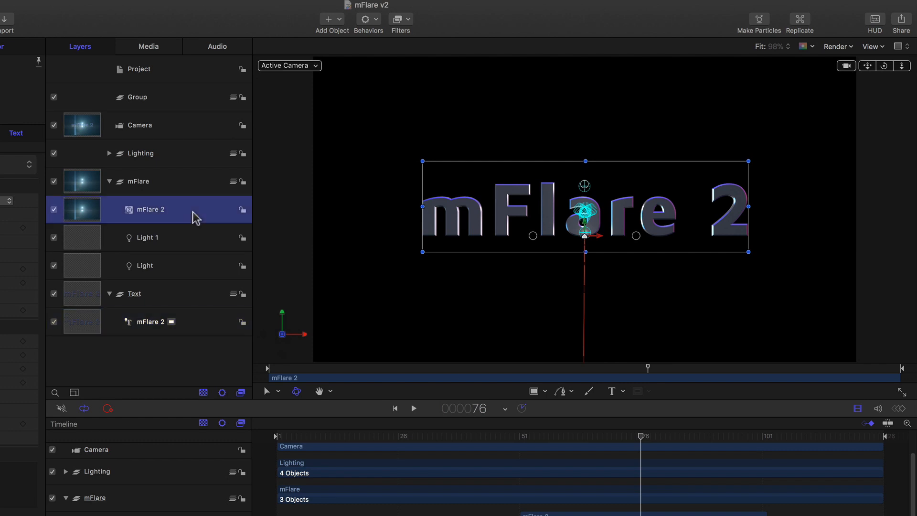
right_click(426, 267)
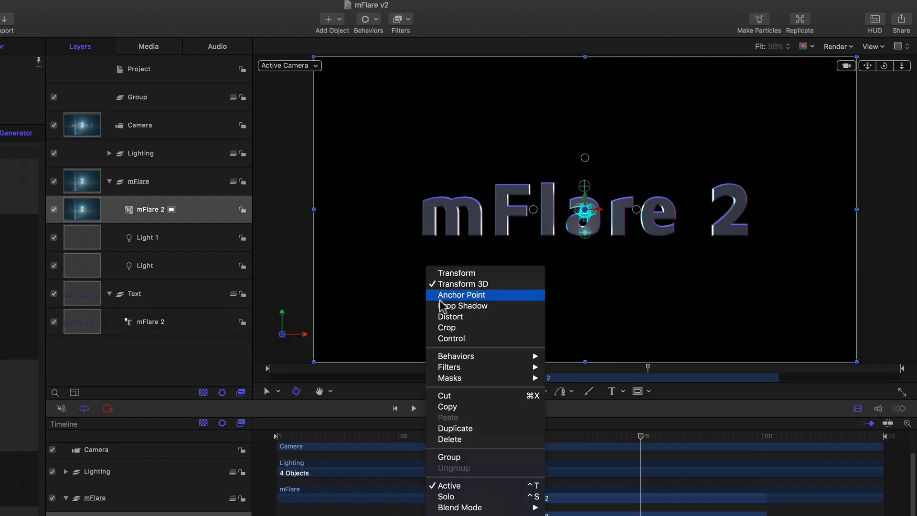
click(448, 338)
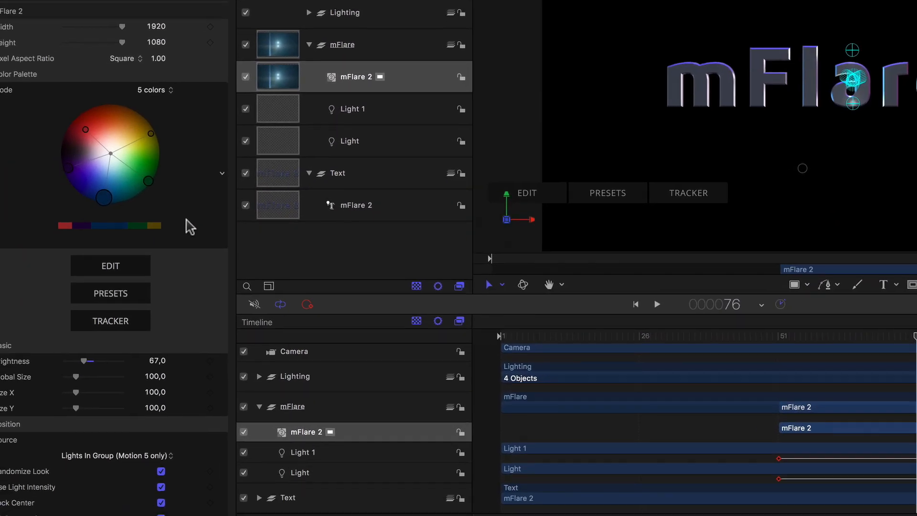
scroll(170, 247, down, 10)
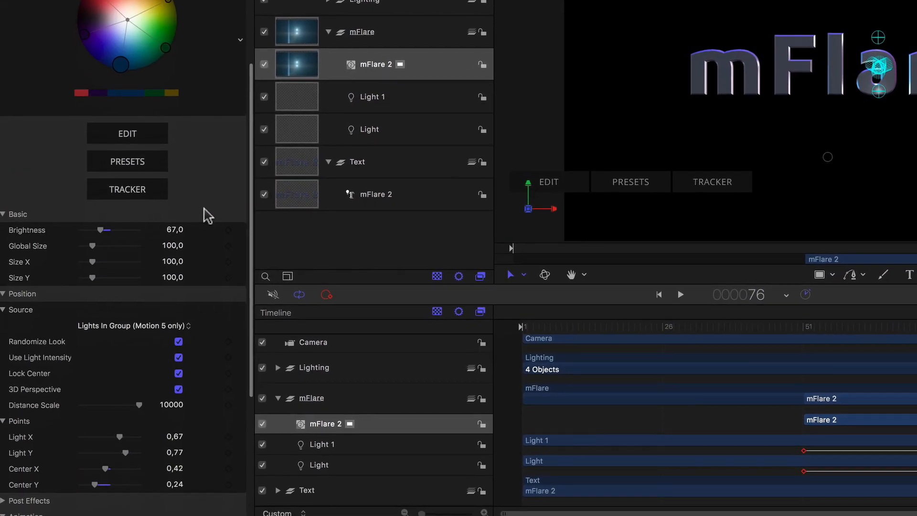
scroll(220, 208, down, 2)
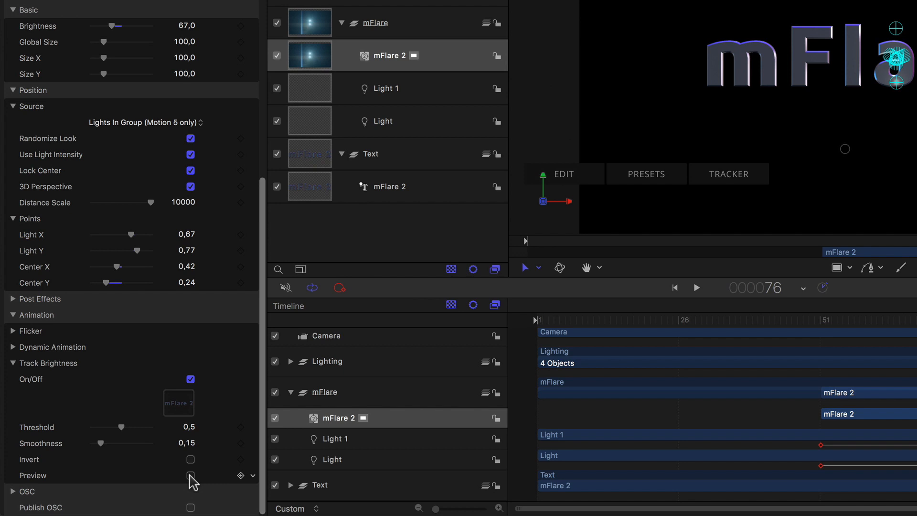
click(191, 475)
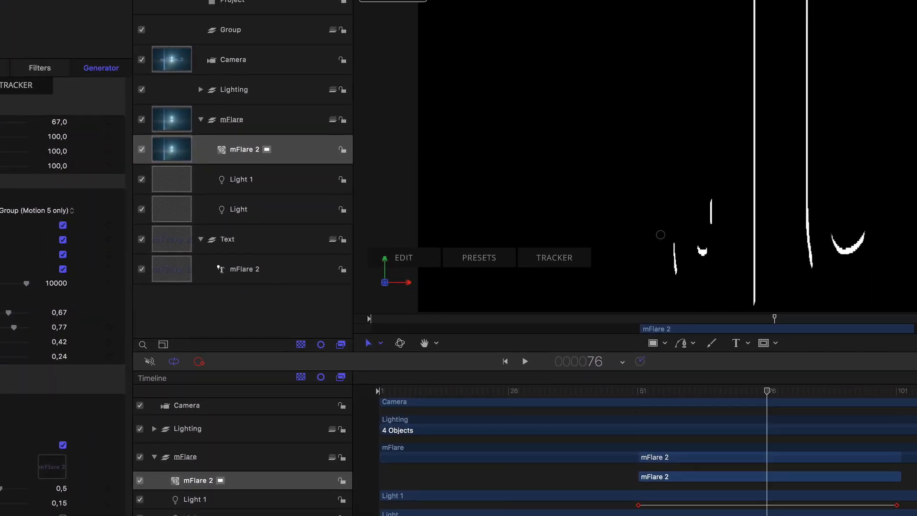
Step: Scrub through the brightness preview to frame 86 and compare the text layer's bounds with the generator's full-frame bounds
drag(767, 391, 726, 395)
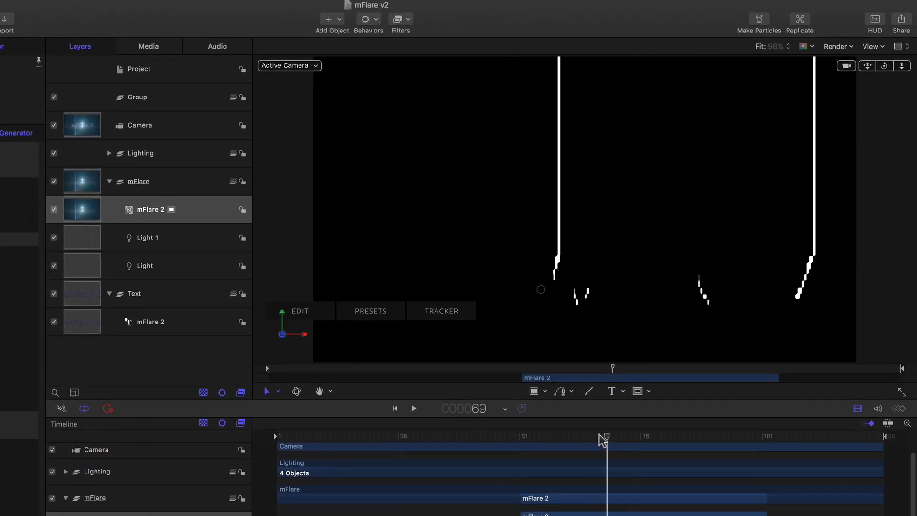
mouse_move(603, 439)
mouse_down()
mouse_move(514, 434)
mouse_move(778, 448)
mouse_move(547, 445)
mouse_move(690, 445)
mouse_up()
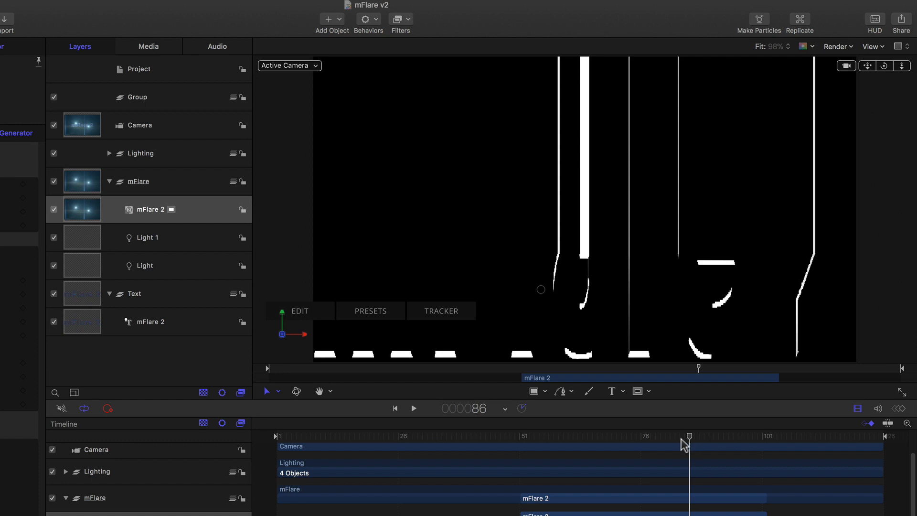
click(153, 325)
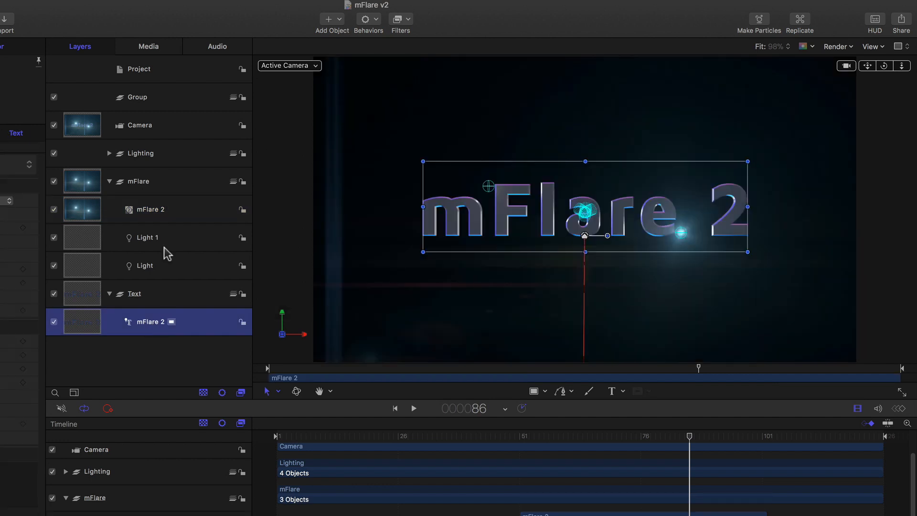
click(155, 212)
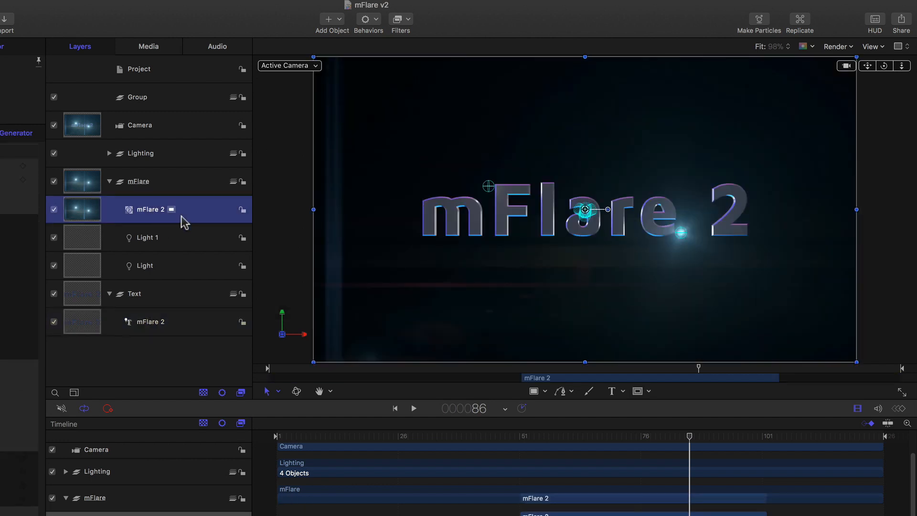
right_click(502, 277)
click(518, 349)
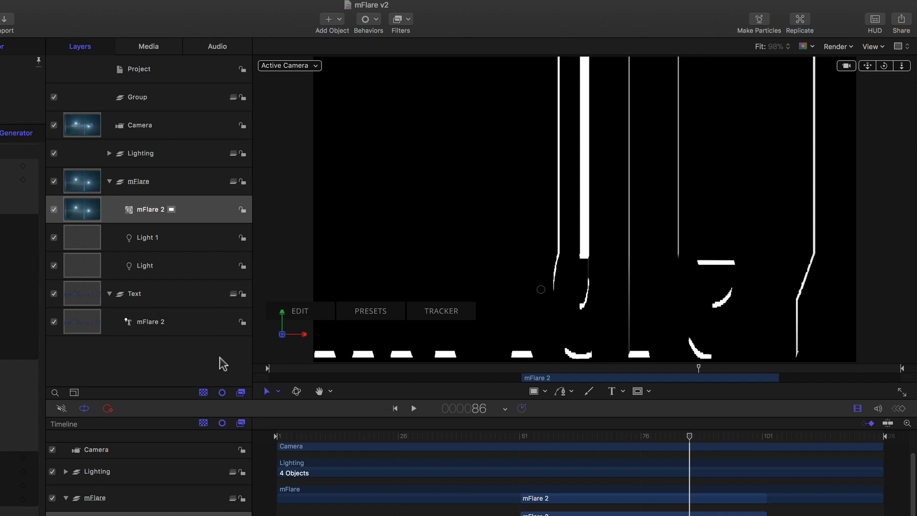
Step: Make a clone layer of the mFlare 2 text and scrub to frame 88
click(181, 327)
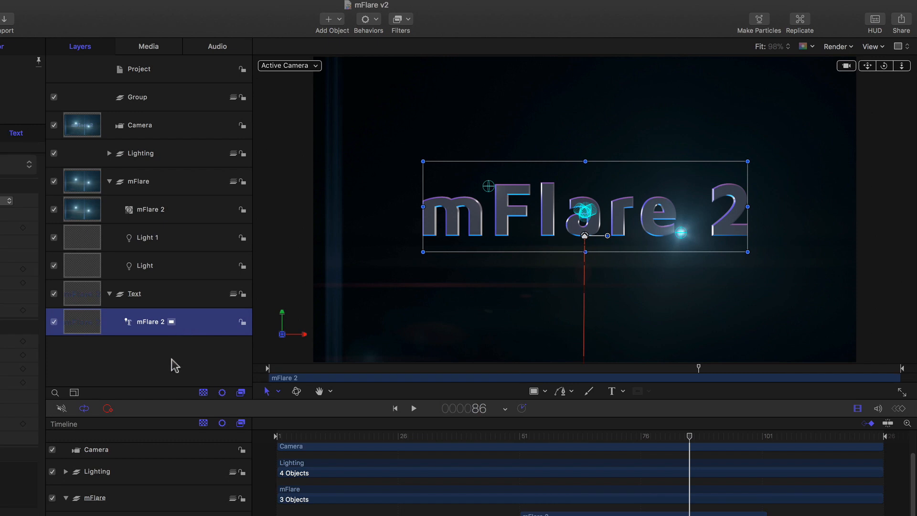
key(k)
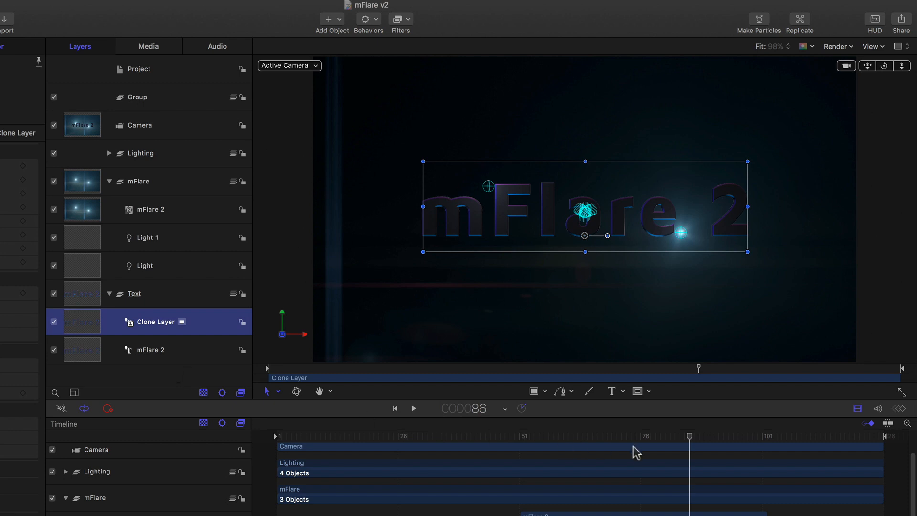
mouse_move(689, 435)
mouse_down()
mouse_move(641, 437)
mouse_move(702, 443)
mouse_up()
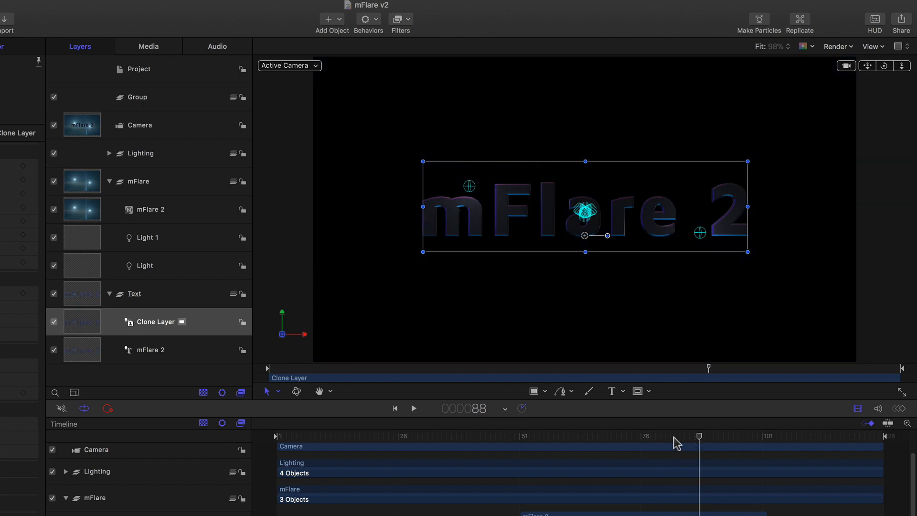
Step: Set the clone layer's blend mode to Screen and place it beneath the mFlare 2 text in the Text group
right_click(197, 321)
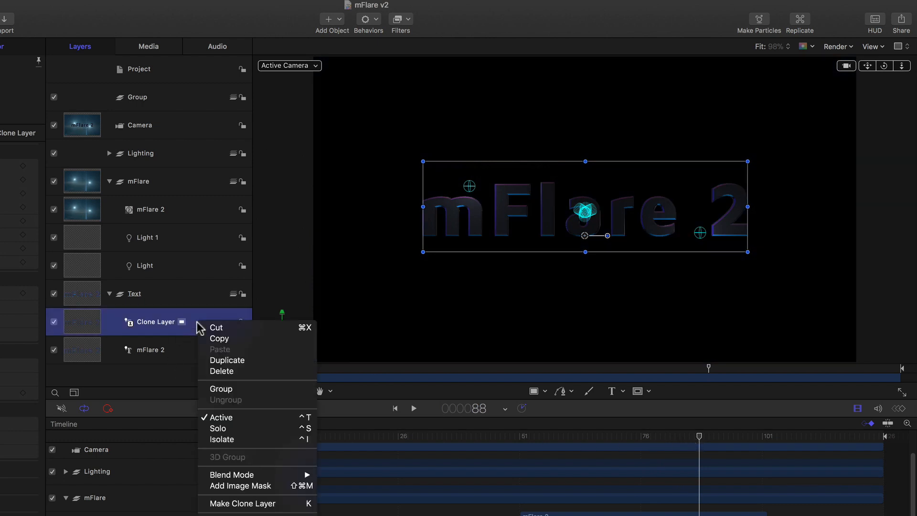
mouse_move(235, 474)
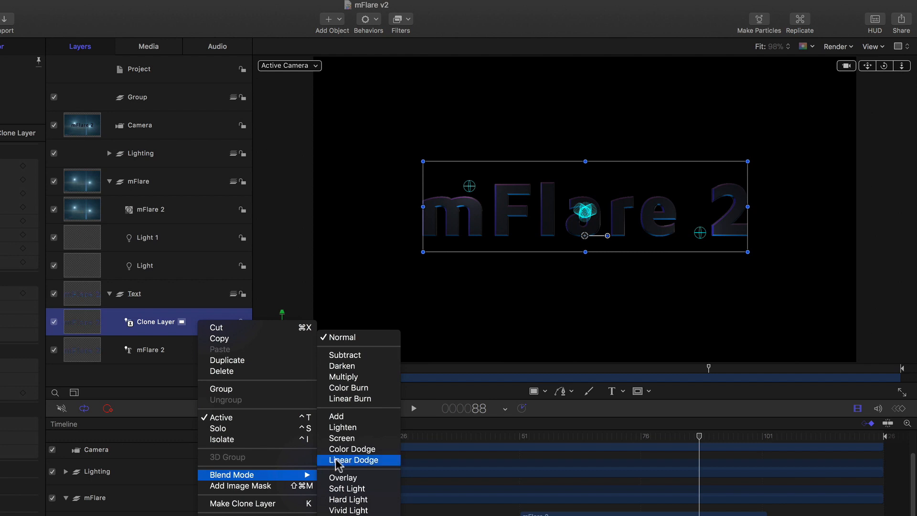
click(342, 427)
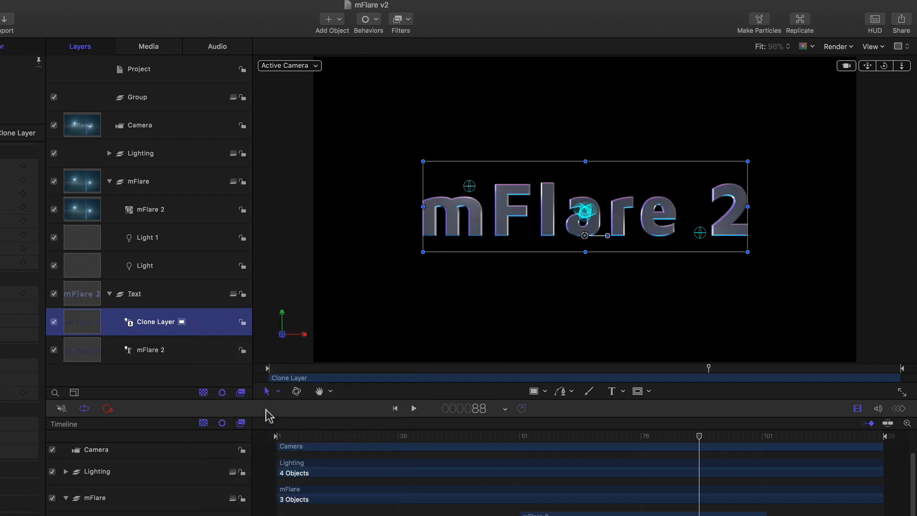
mouse_move(127, 329)
mouse_down()
mouse_move(132, 372)
mouse_move(131, 363)
mouse_up()
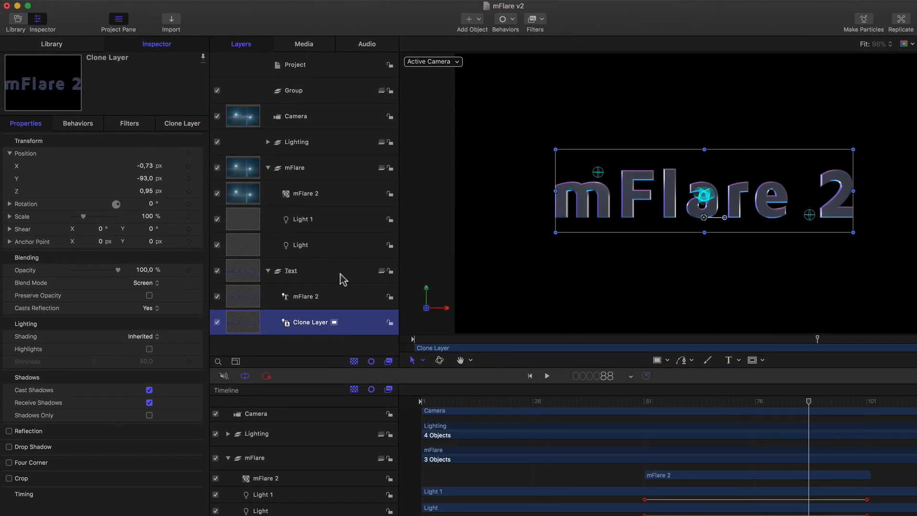
Step: Check the Text group's type settings and put the clone layer into its own group
click(321, 281)
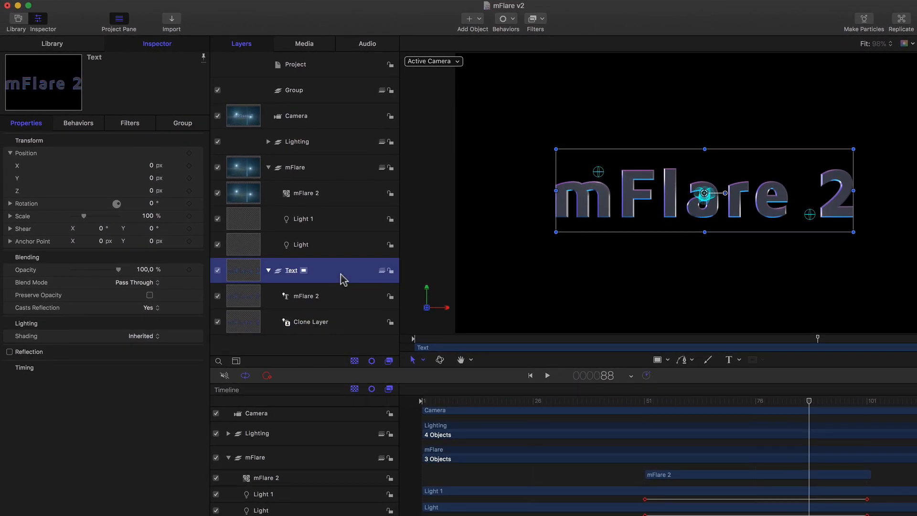
click(183, 124)
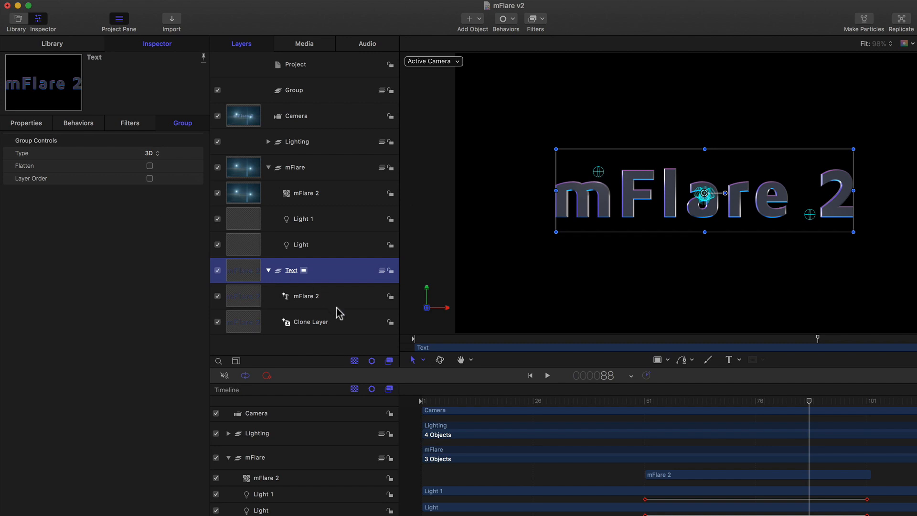
right_click(338, 323)
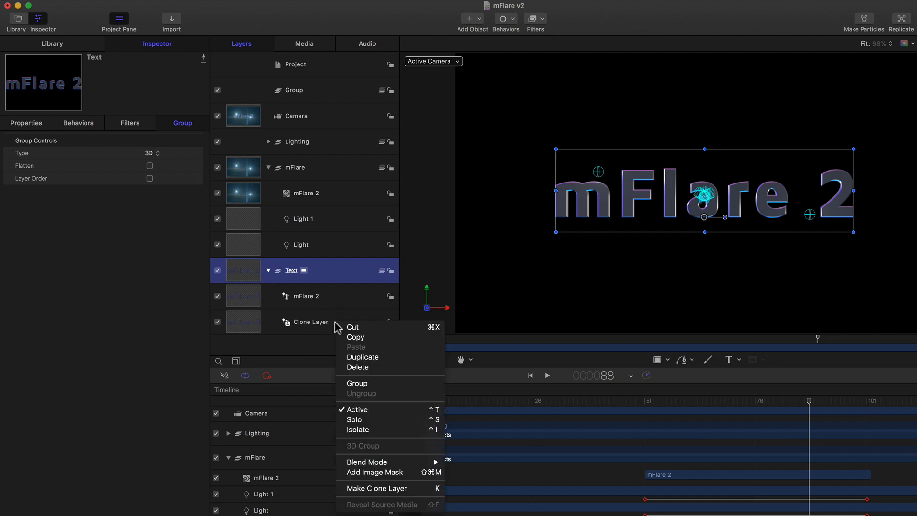
click(359, 382)
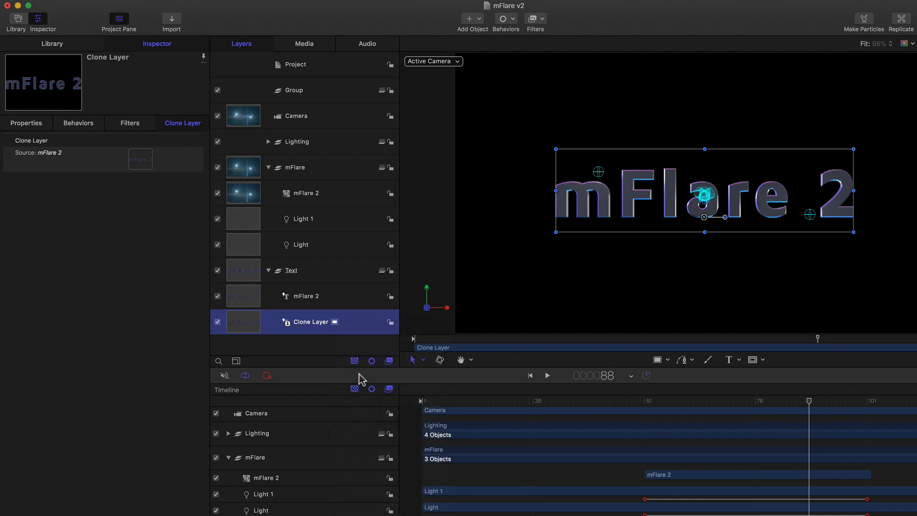
Step: Convert the clone layer's group to 2D and enable Fixed Resolution for it
scroll(325, 342, down, 1)
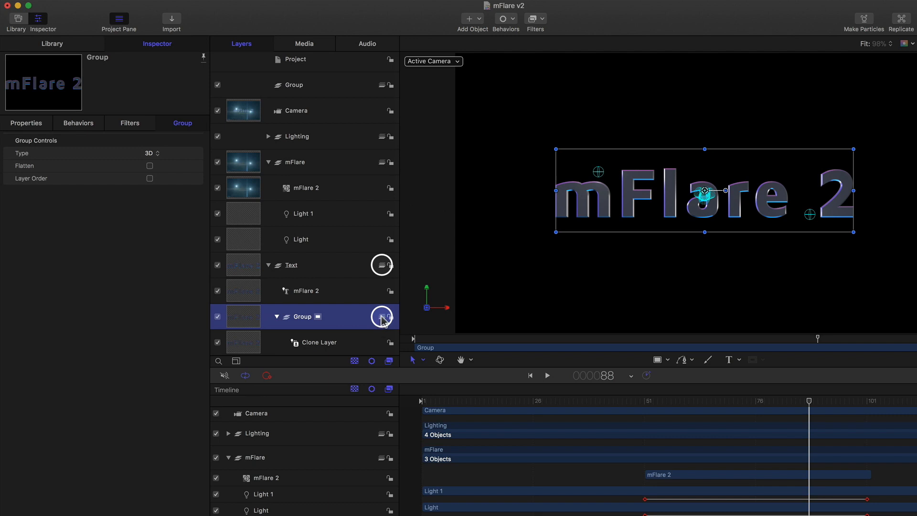
click(381, 317)
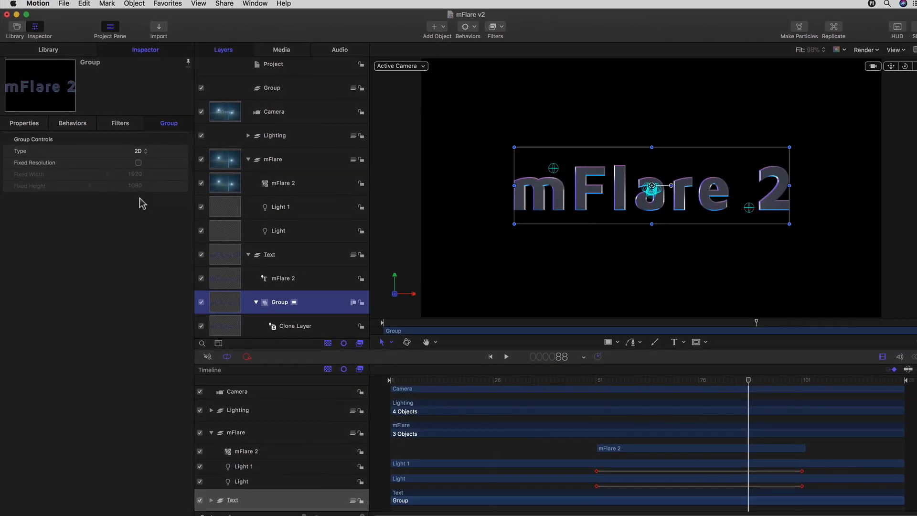
click(136, 163)
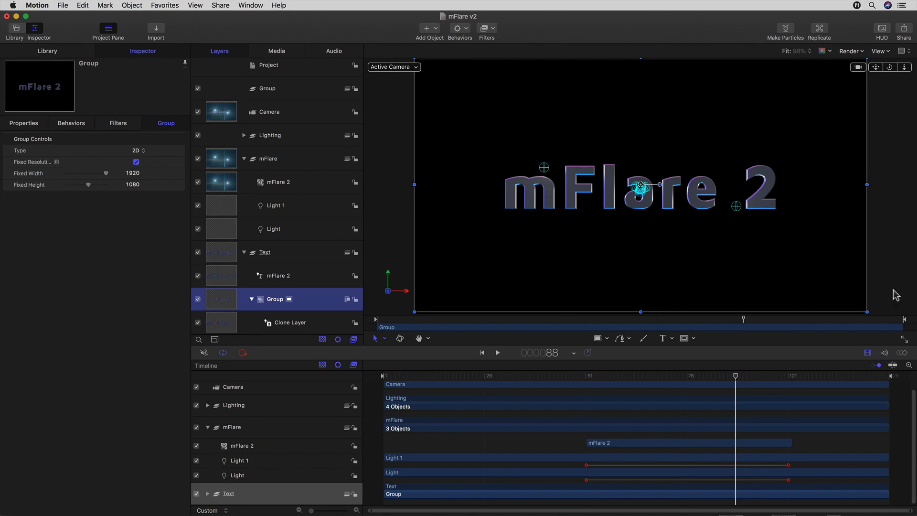
Step: Assign the clone layer's group as the Track Brightness source of the mFlare 2 generator
click(314, 184)
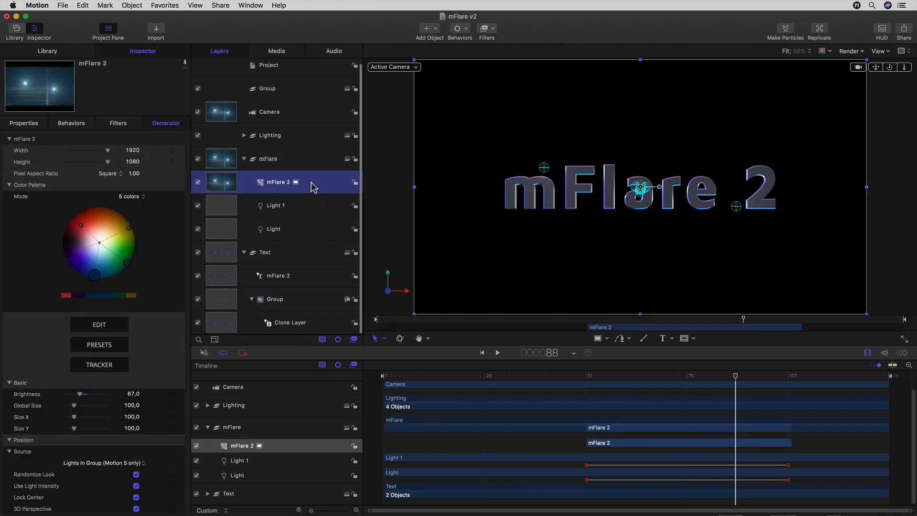
scroll(102, 397, down, 10)
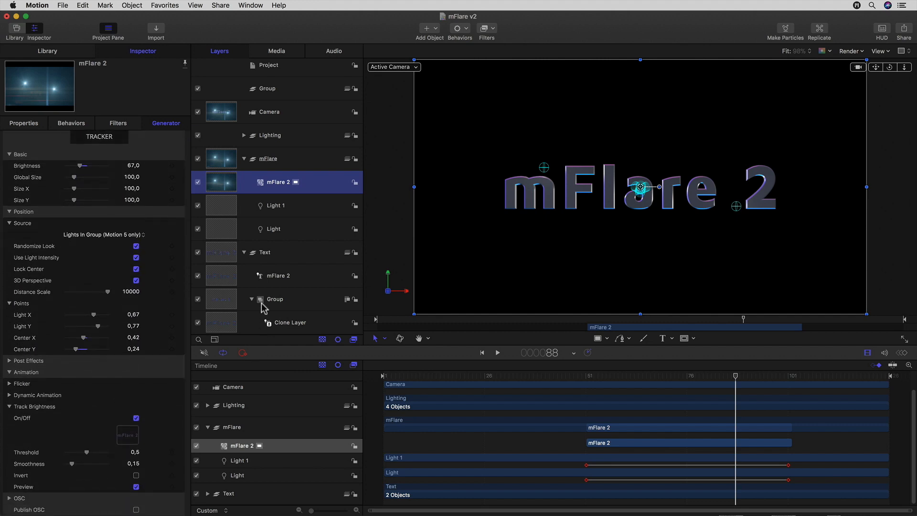
drag(261, 300, 127, 436)
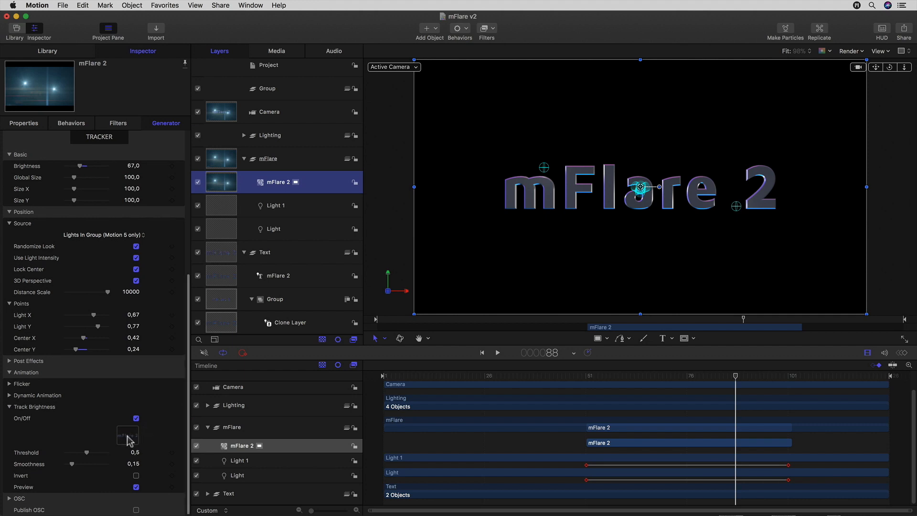
Step: Switch the mFlare 2 generator to its Control on-screen mode and inspect the brightness tracking preview around frame 87
right_click(528, 262)
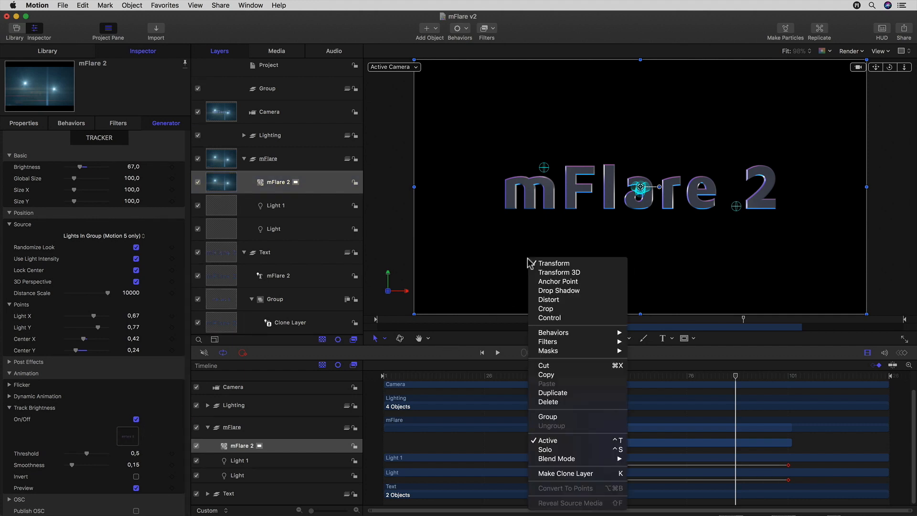
click(549, 318)
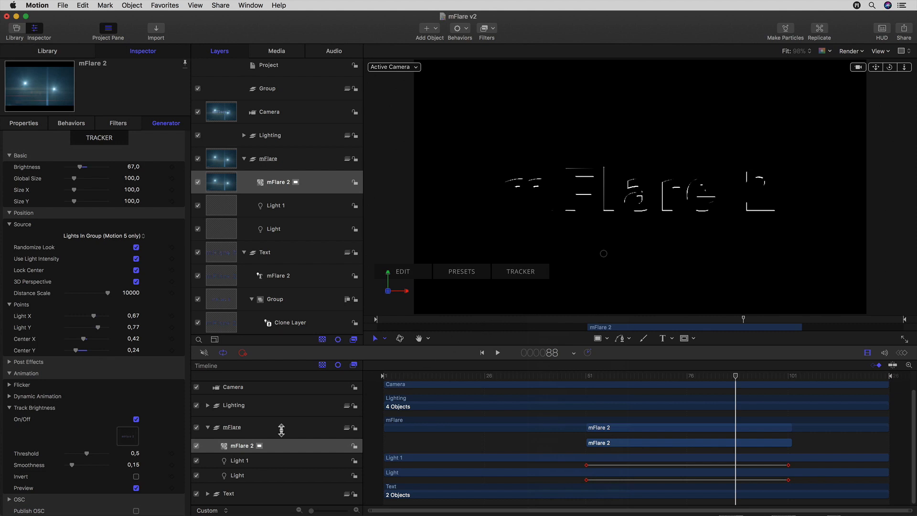
click(135, 488)
mouse_move(736, 375)
mouse_down()
mouse_move(625, 376)
mouse_move(777, 375)
mouse_move(614, 382)
mouse_move(732, 388)
mouse_up()
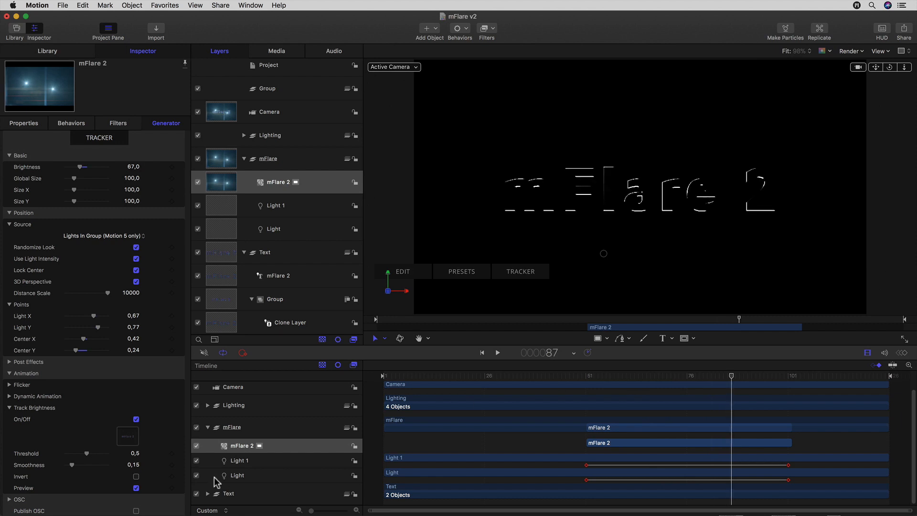
Step: Set the Track Brightness Threshold to 0,29 and Smoothness to 0,26, and turn off Preview
click(136, 488)
scroll(138, 461, down, 1)
mouse_move(86, 452)
mouse_down()
mouse_move(73, 452)
mouse_move(76, 464)
mouse_up()
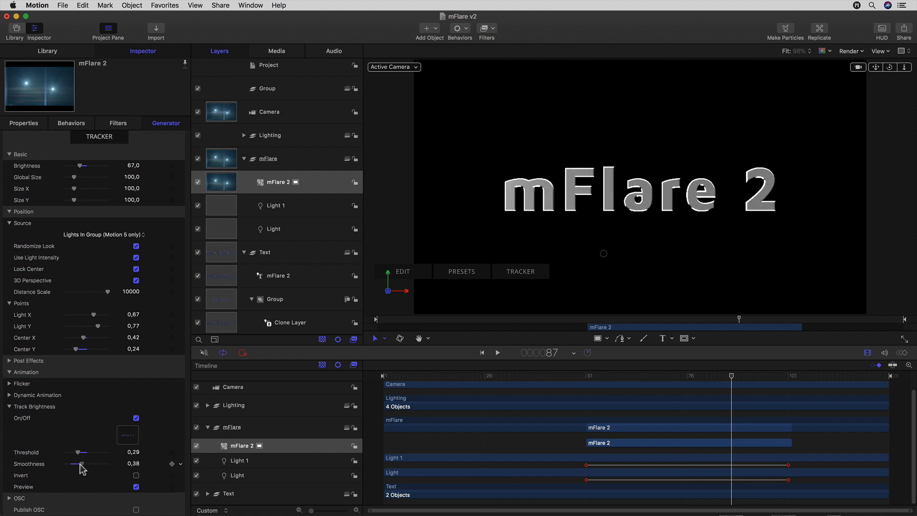
click(136, 487)
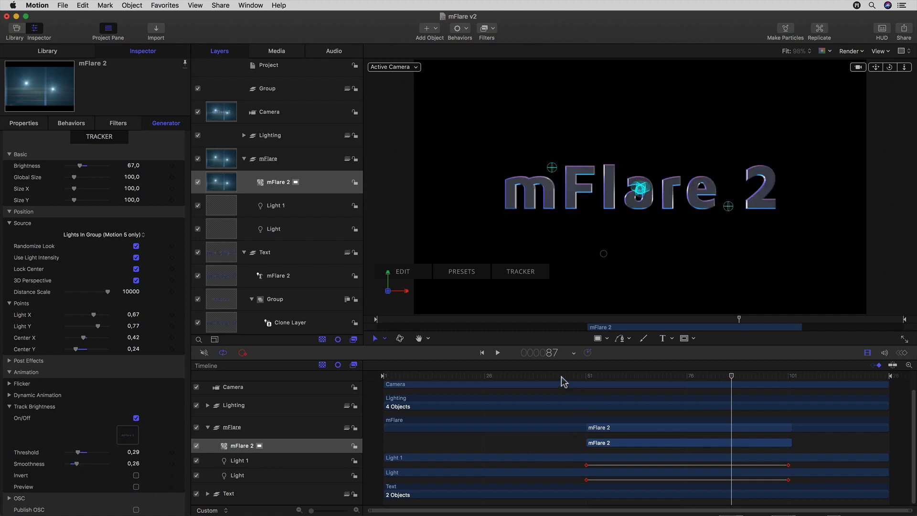
Step: Play back the animation to check how the flares react to the tracked text brightness
click(535, 376)
key(space)
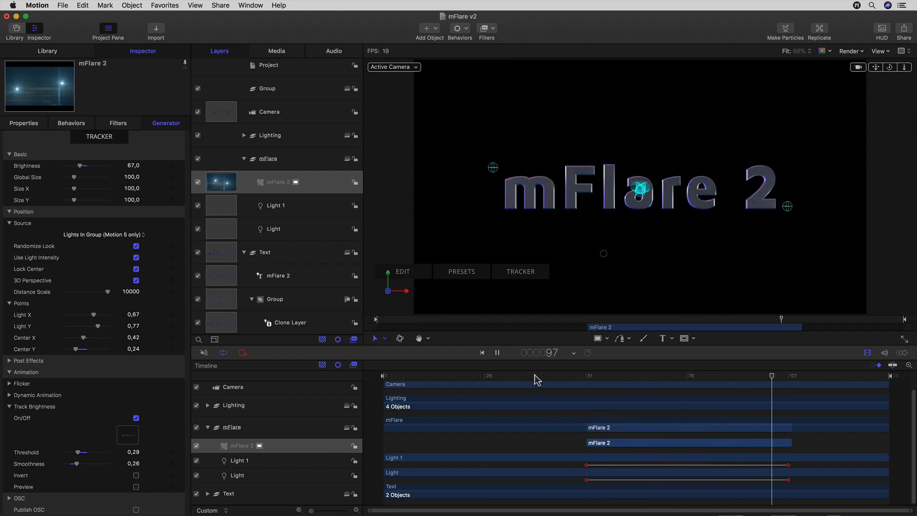
key(space)
Step: Lower the Track Brightness Threshold to 0,18 at frame 83 and scrub to frame 84 to check the flares
drag(784, 379, 718, 380)
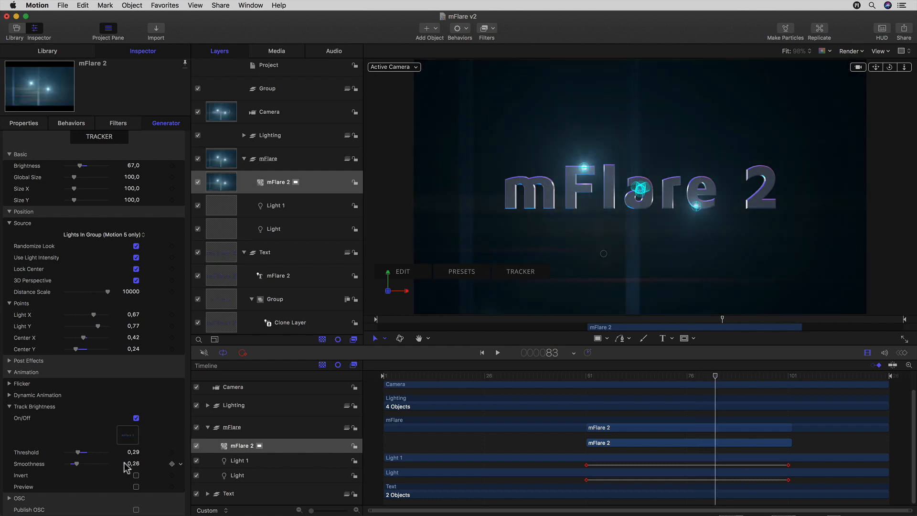
drag(75, 451, 71, 450)
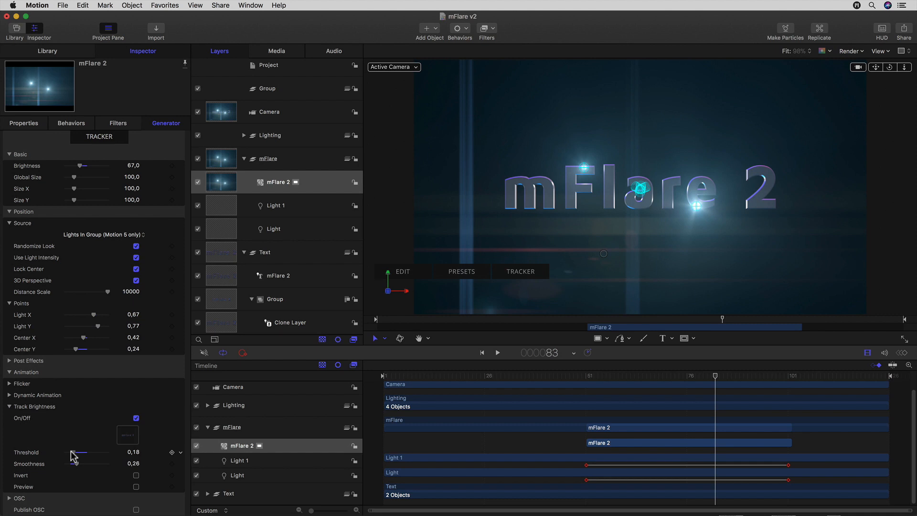
mouse_move(715, 376)
mouse_down()
mouse_move(605, 382)
mouse_move(772, 387)
mouse_move(722, 391)
mouse_up()
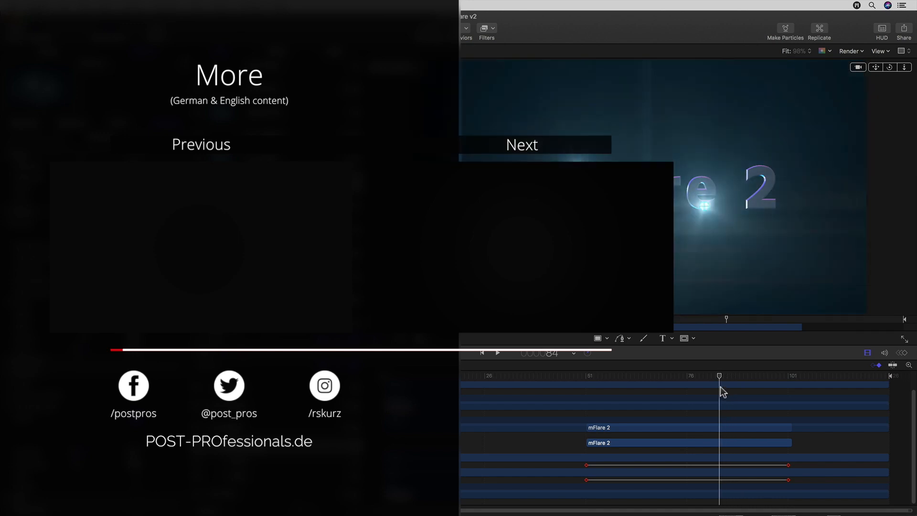